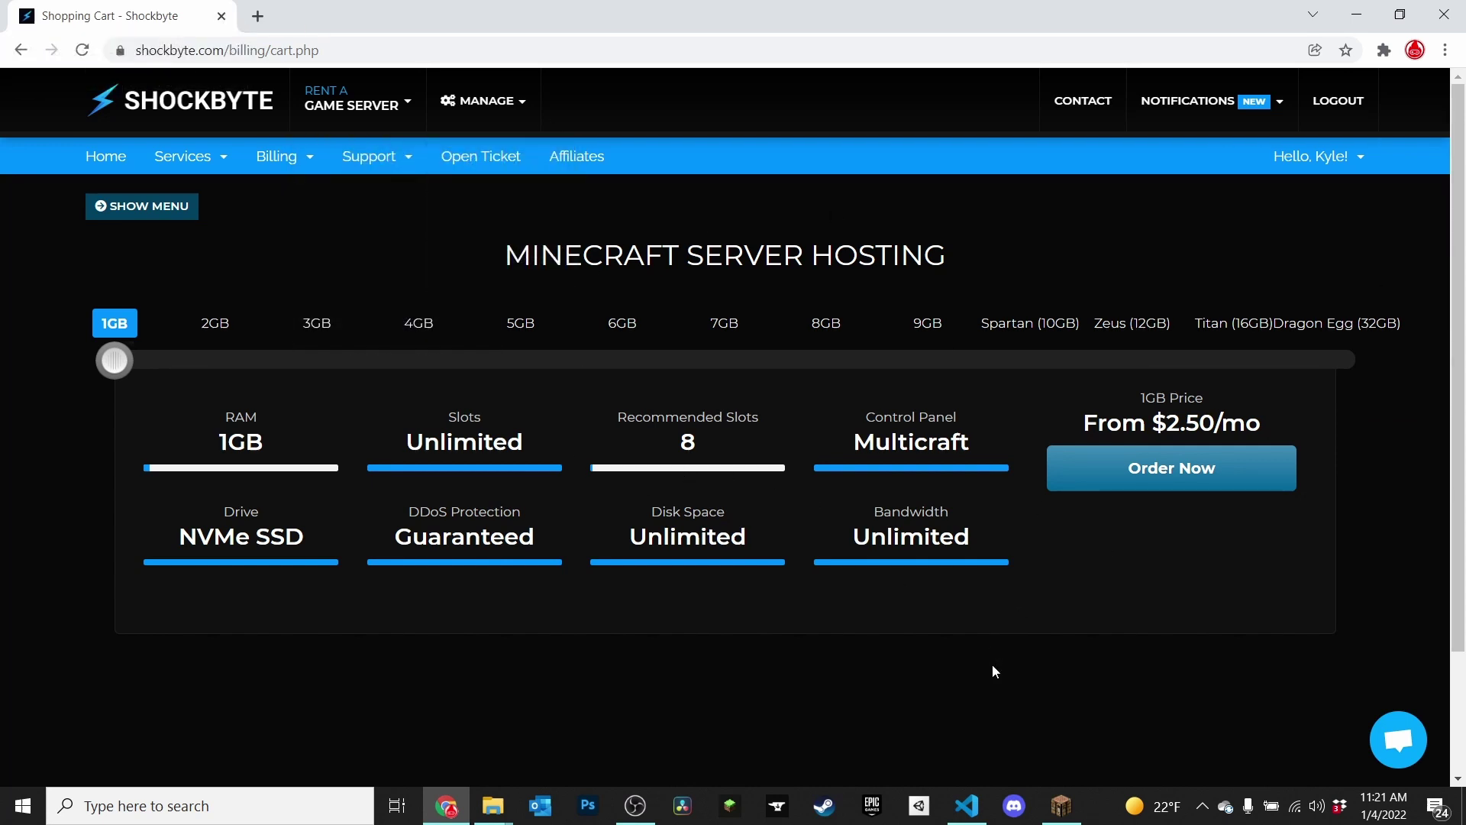
Highlight the MINECRAFT SERVER HOSTING heading and the 1GB plan's starting price
{"action": "left_click_drag", "start_coordinate": [960, 263], "coordinate": [511, 254]}
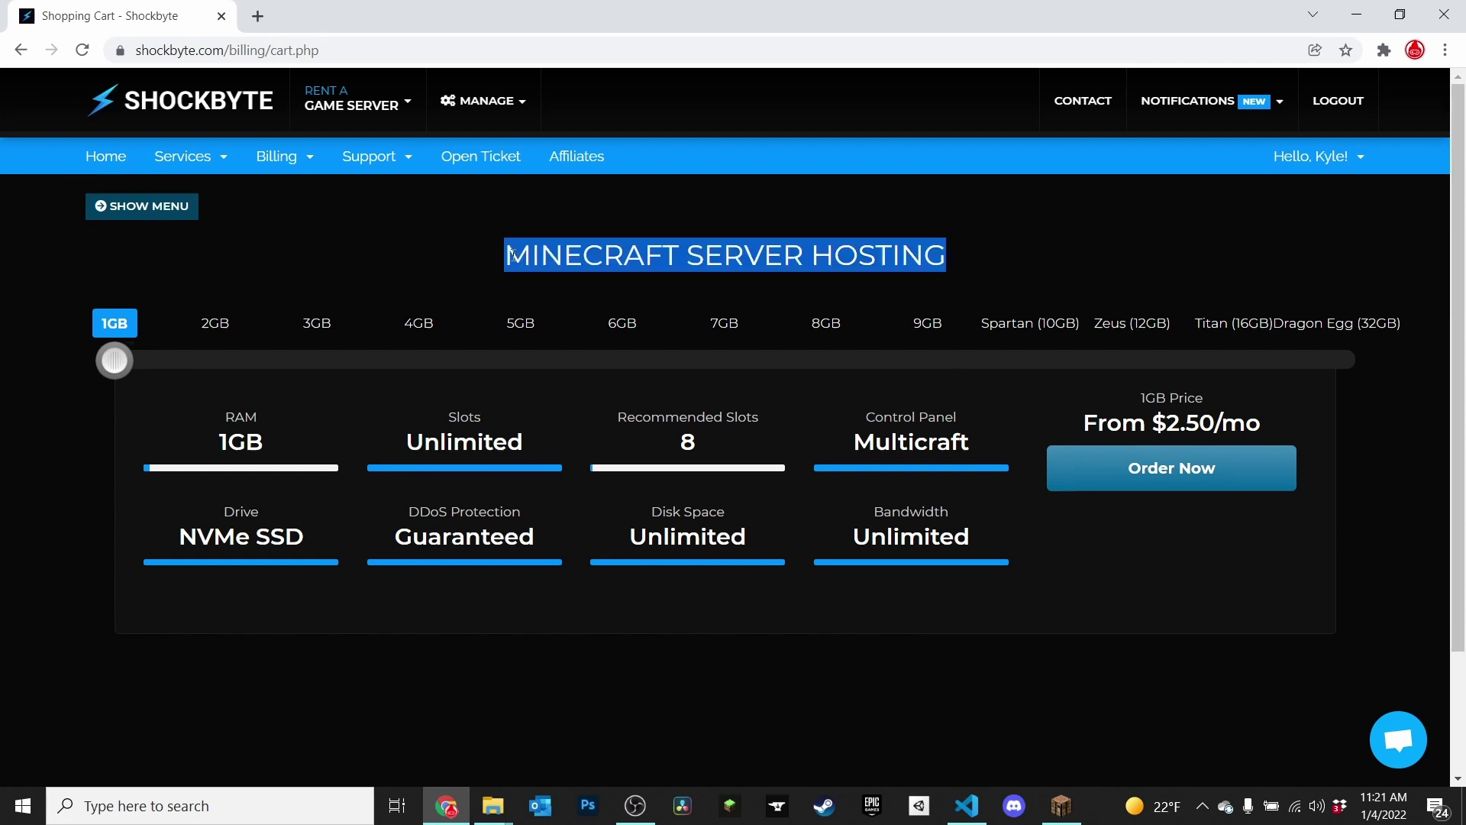
{"action": "left_click", "coordinate": [510, 255]}
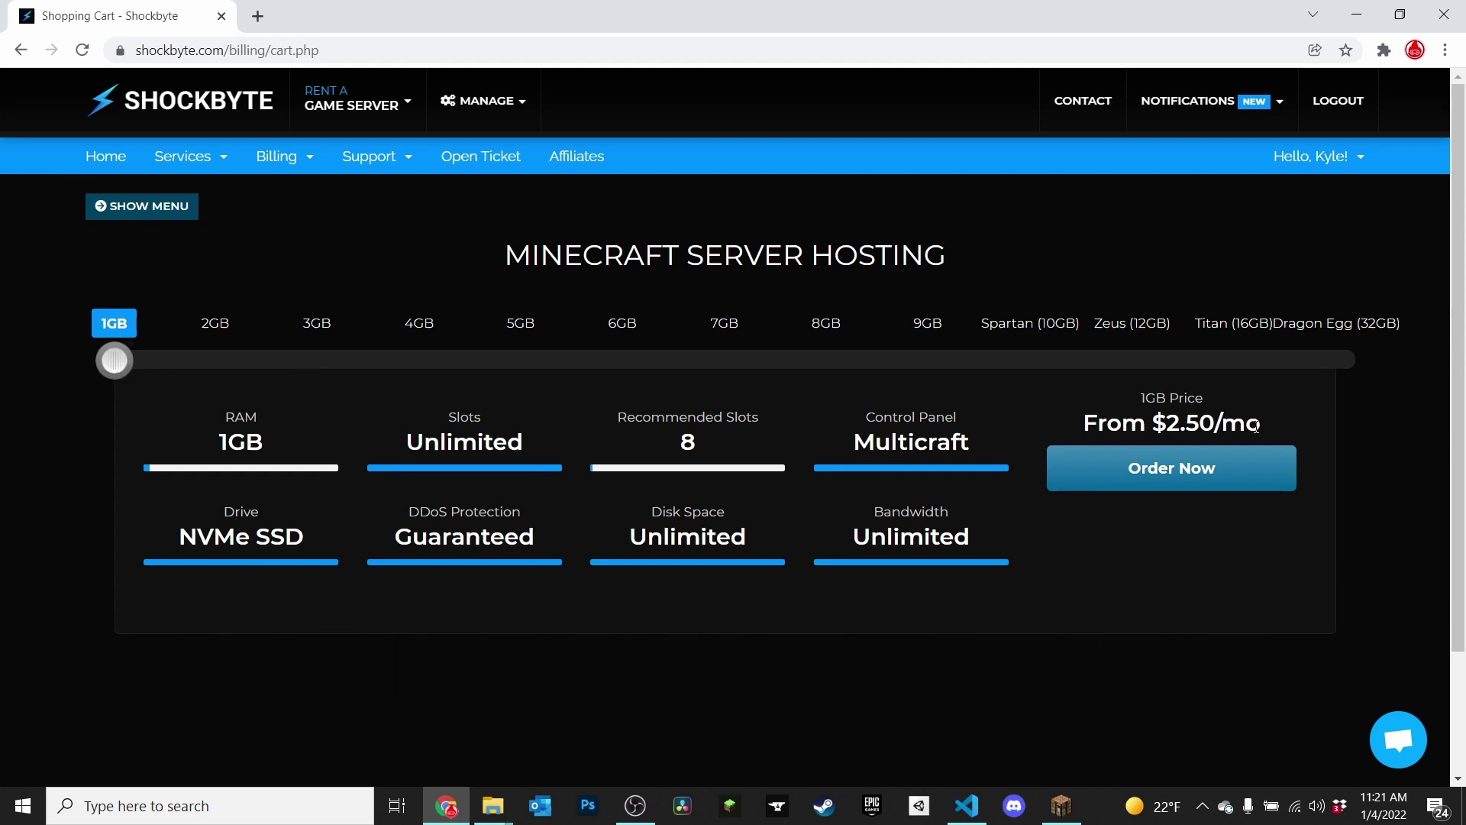
{"action": "left_click_drag", "start_coordinate": [1253, 420], "coordinate": [1077, 422]}
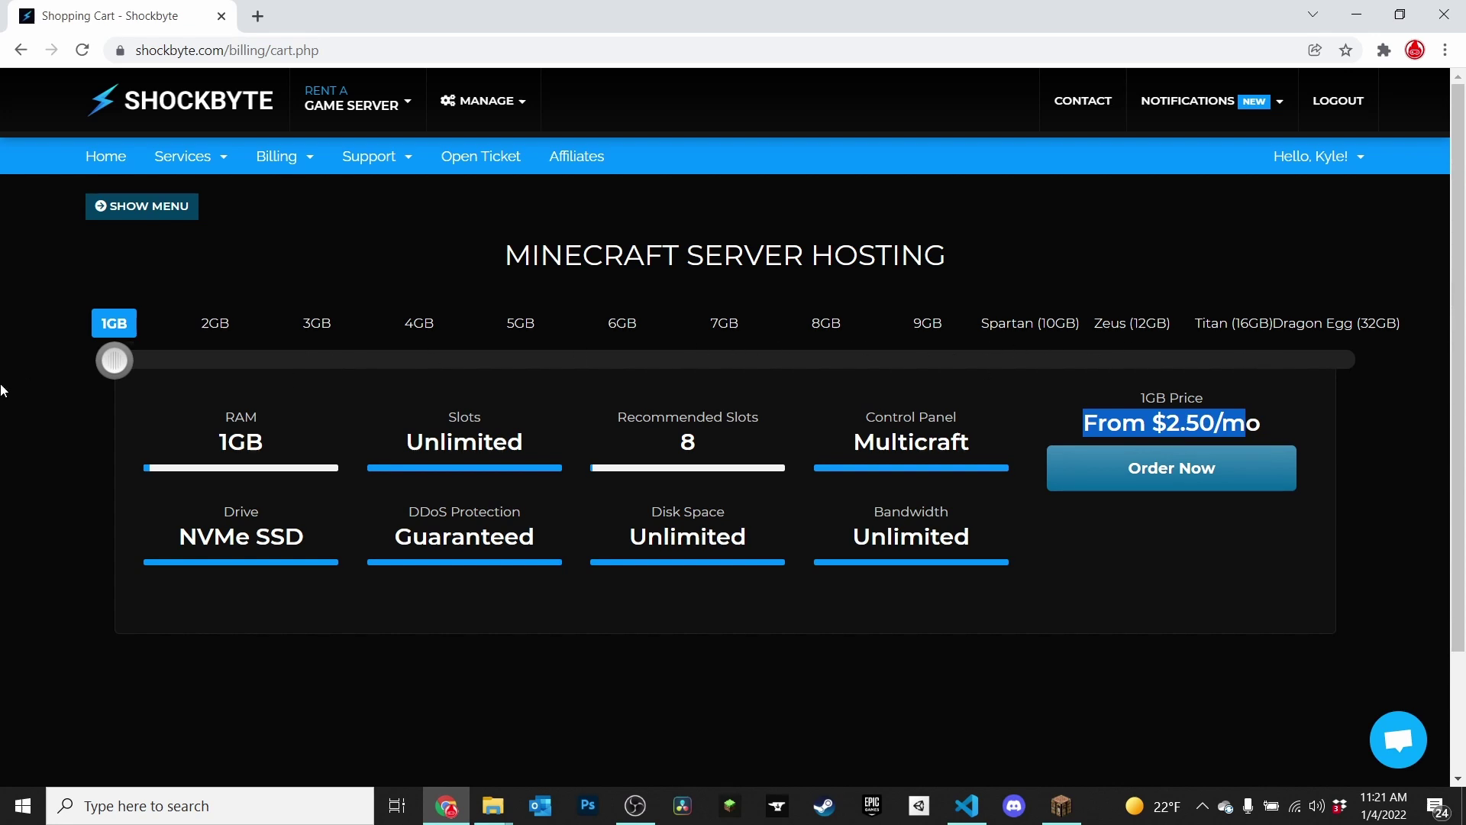
Slide the plan up to Dragon Egg (32GB), then back down to 2GB at $5.00/mo
{"action": "left_click_drag", "start_coordinate": [118, 369], "coordinate": [1390, 386]}
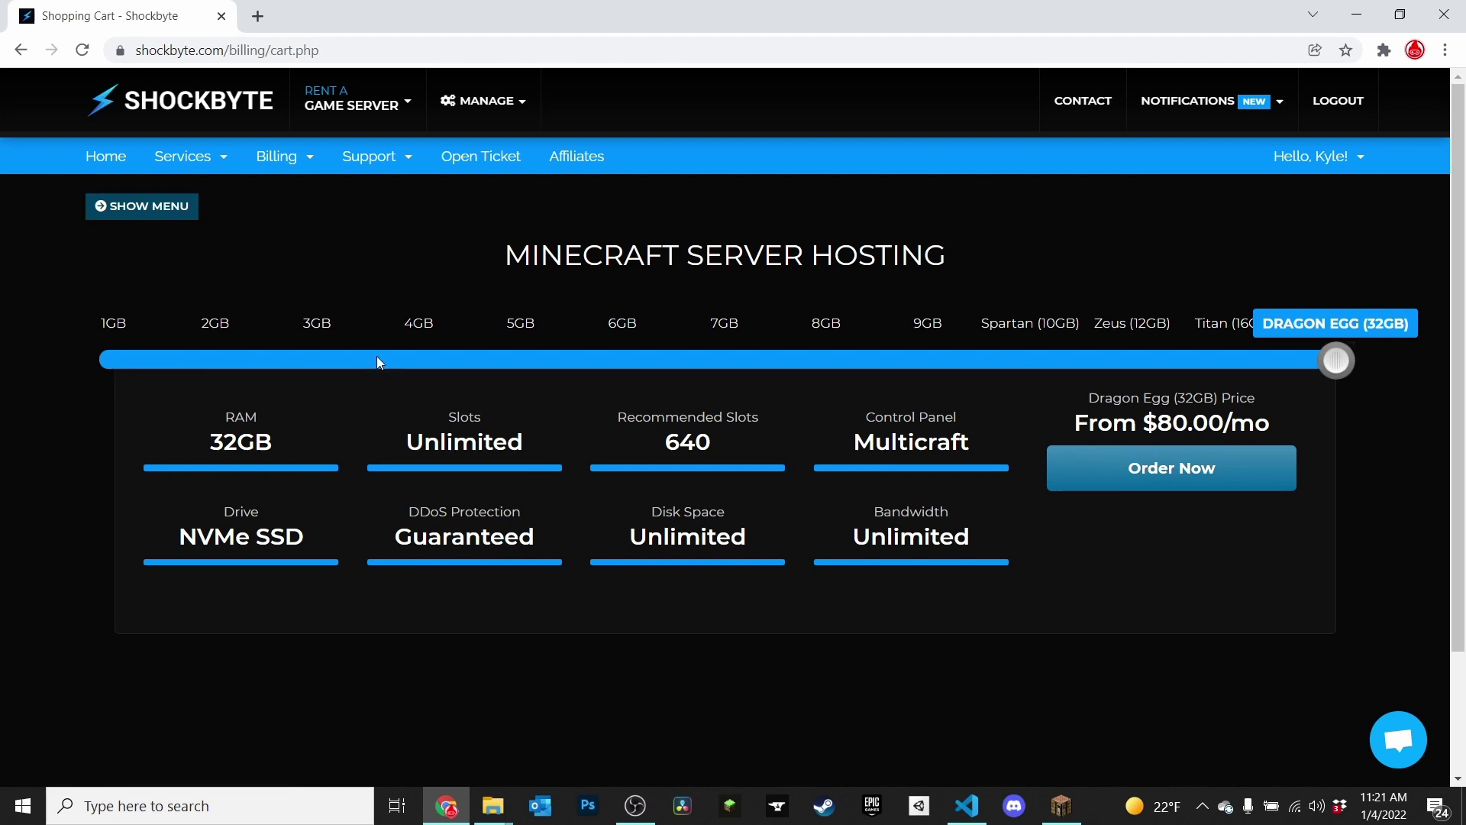
{"action": "left_click_drag", "start_coordinate": [378, 363], "coordinate": [209, 373]}
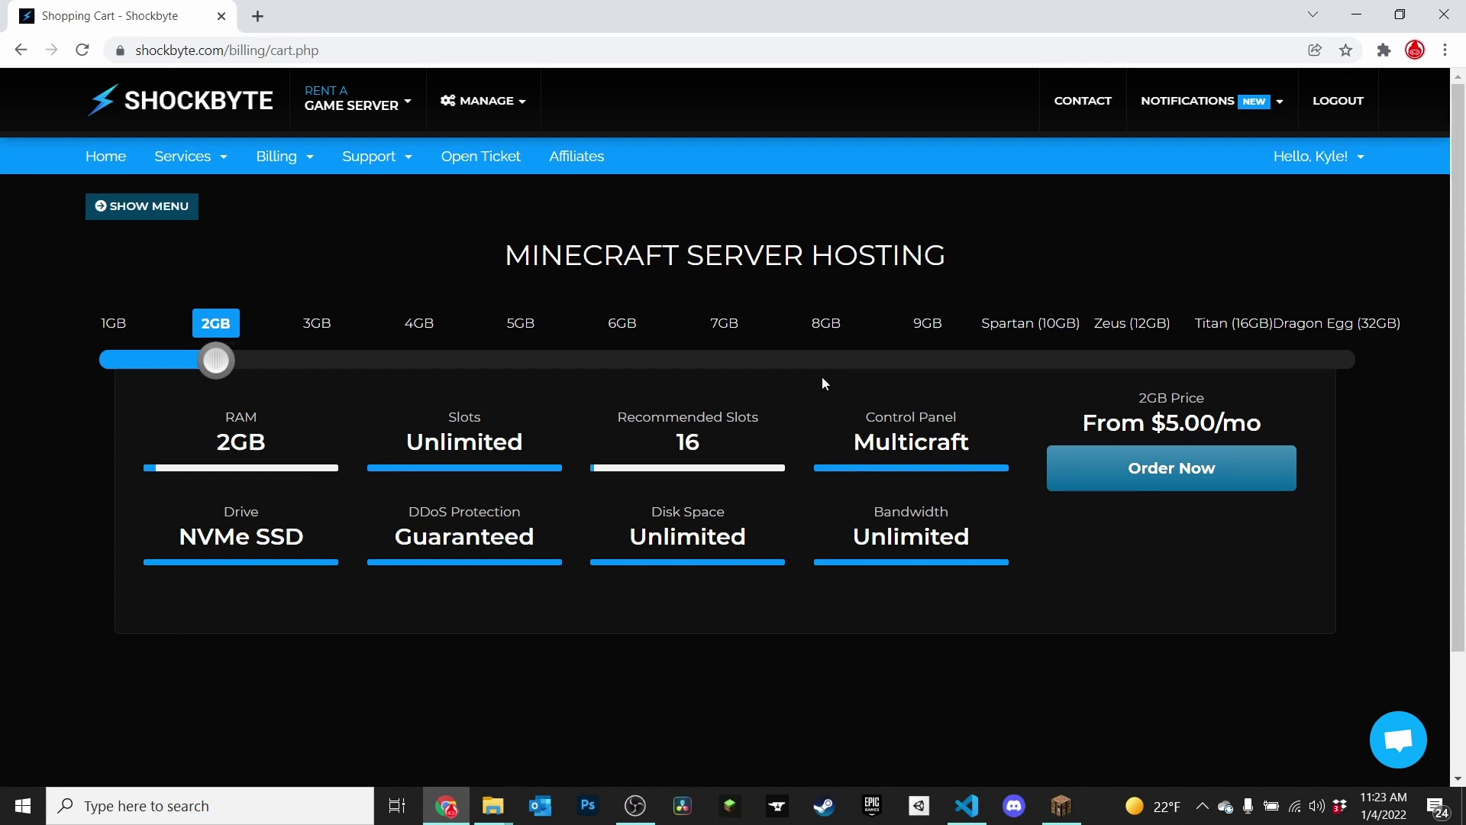
Go to MANAGE > MULTICRAFT and scroll down to the Server Type row
{"action": "mouse_move", "coordinate": [498, 101]}
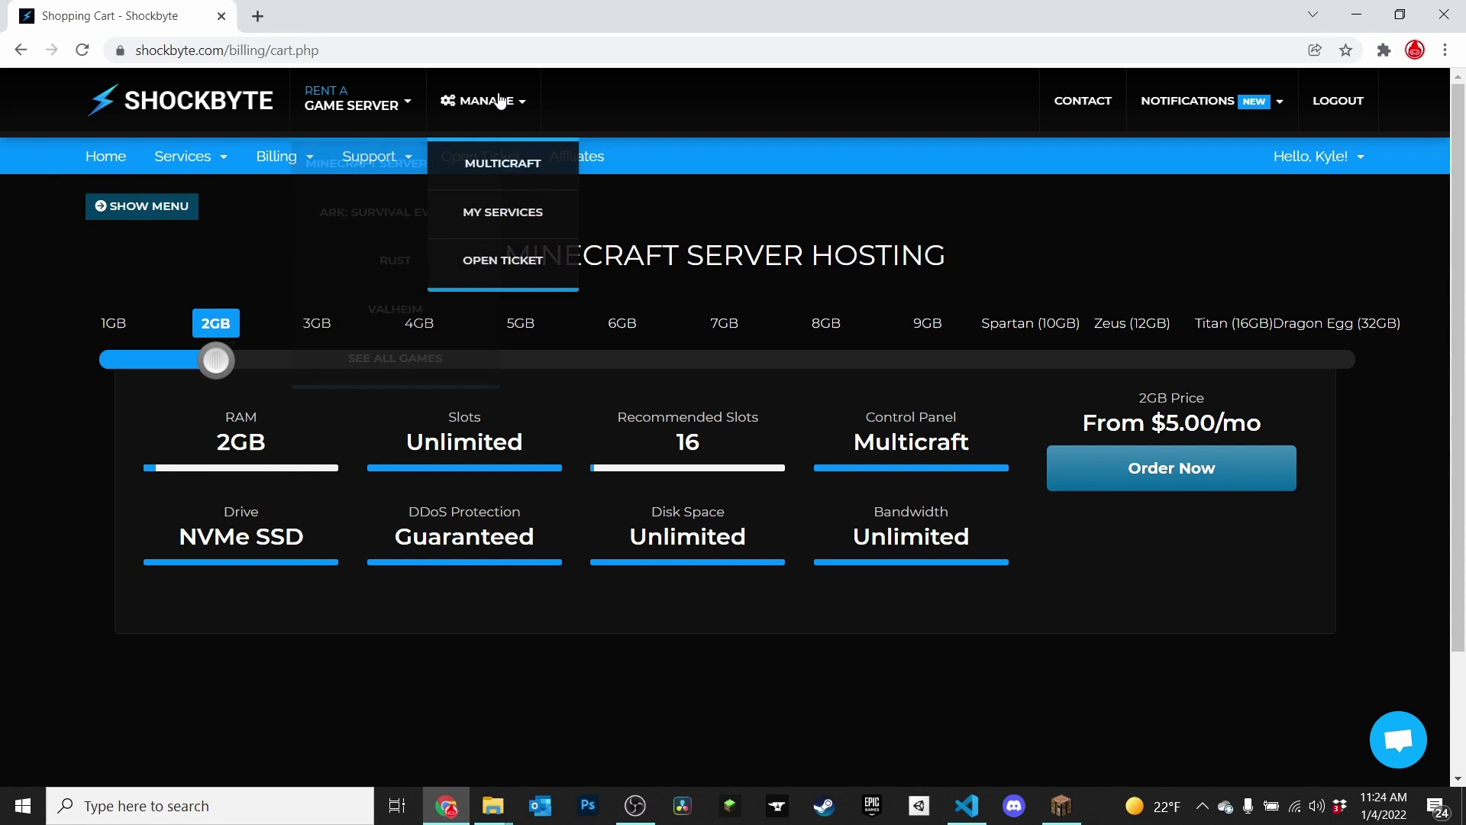
{"action": "left_click", "coordinate": [517, 159]}
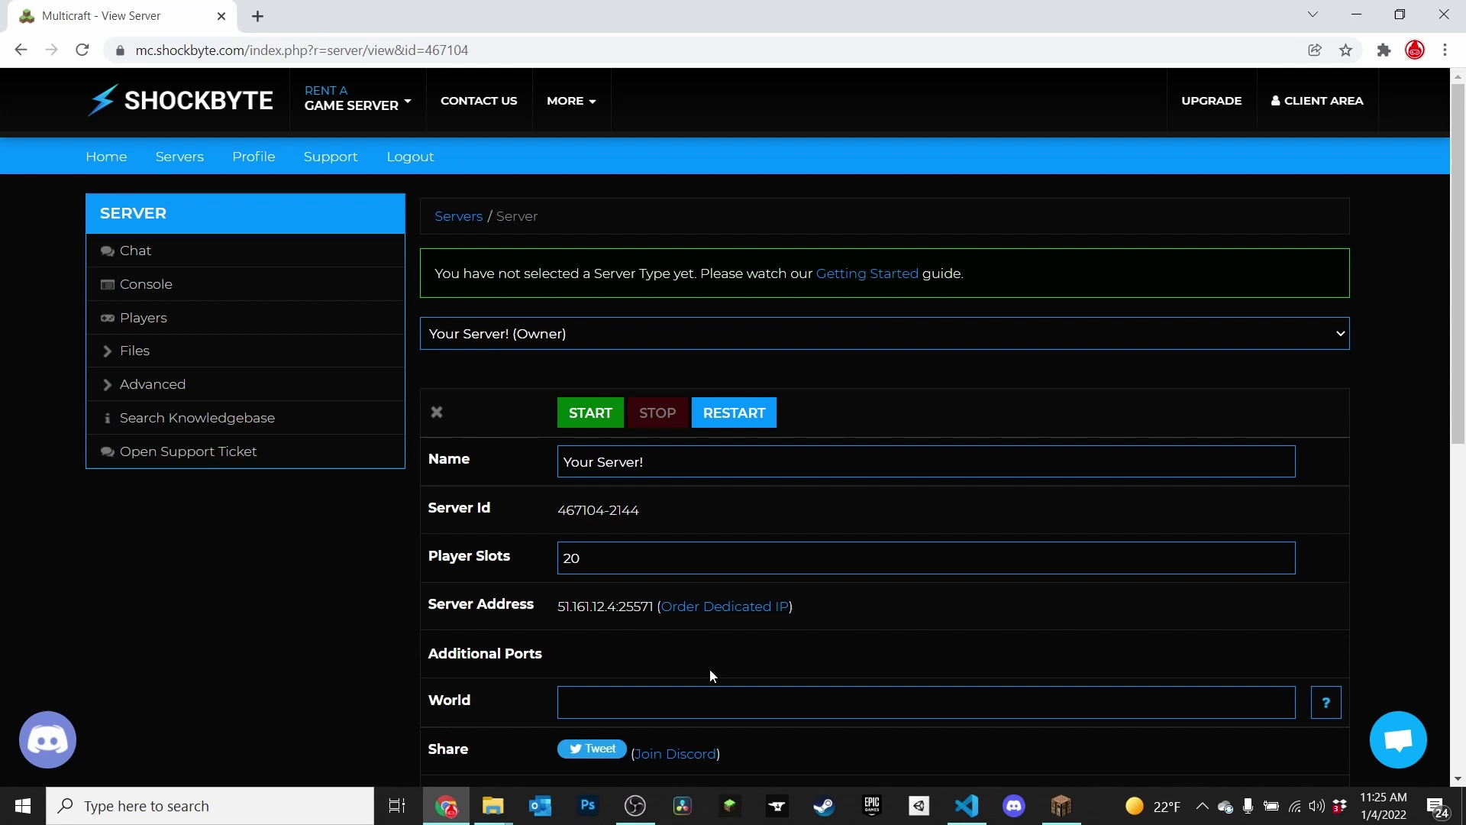
{"action": "scroll", "coordinate": [731, 608], "scroll_direction": "down", "scroll_amount": 3}
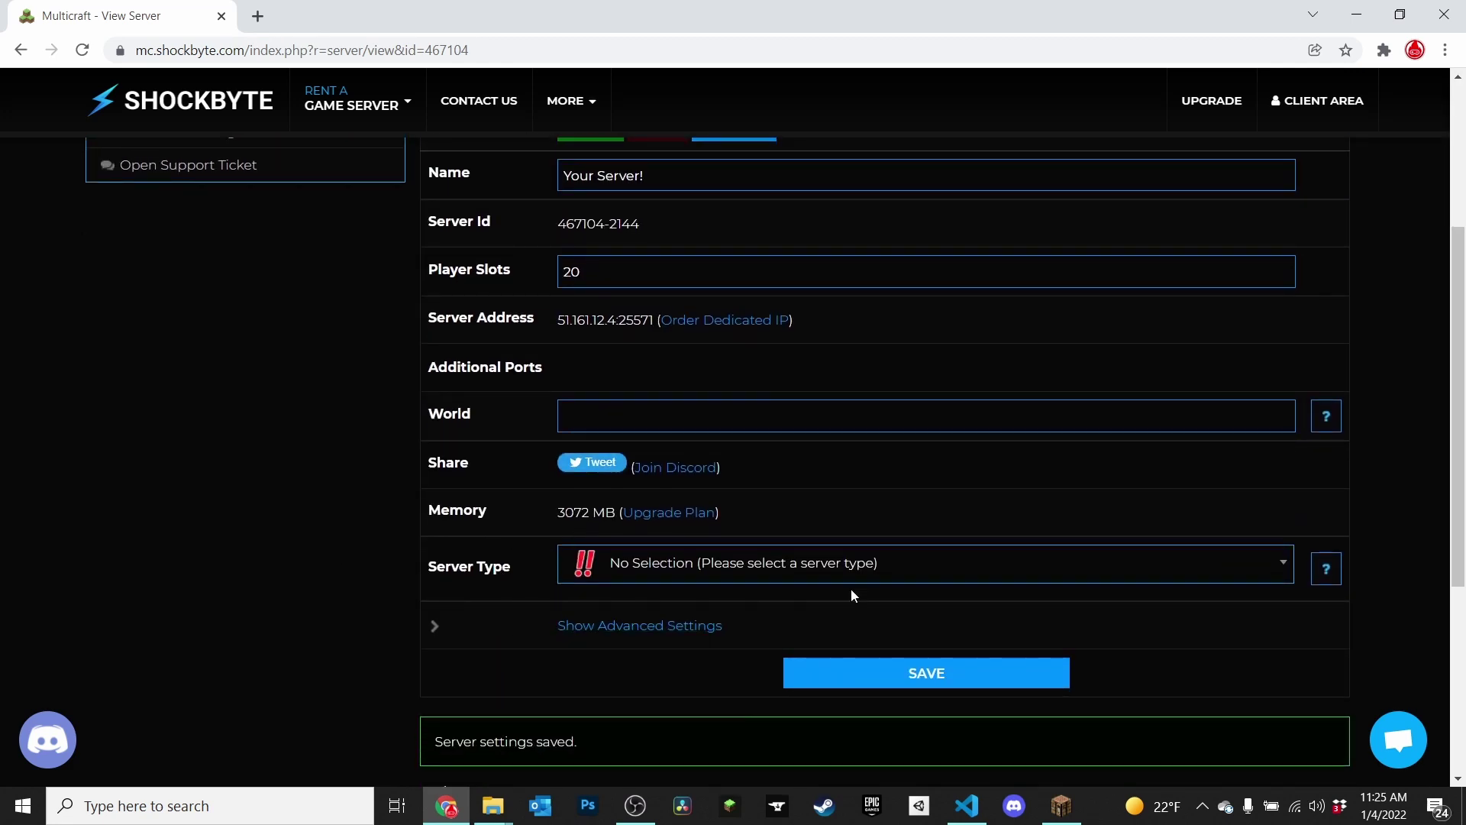
Expand Java Edition's Vanilla Minecraft group in the Server Type list, showing AUTO UPDATING (Current: 1.18.1)
{"action": "left_click", "coordinate": [891, 561]}
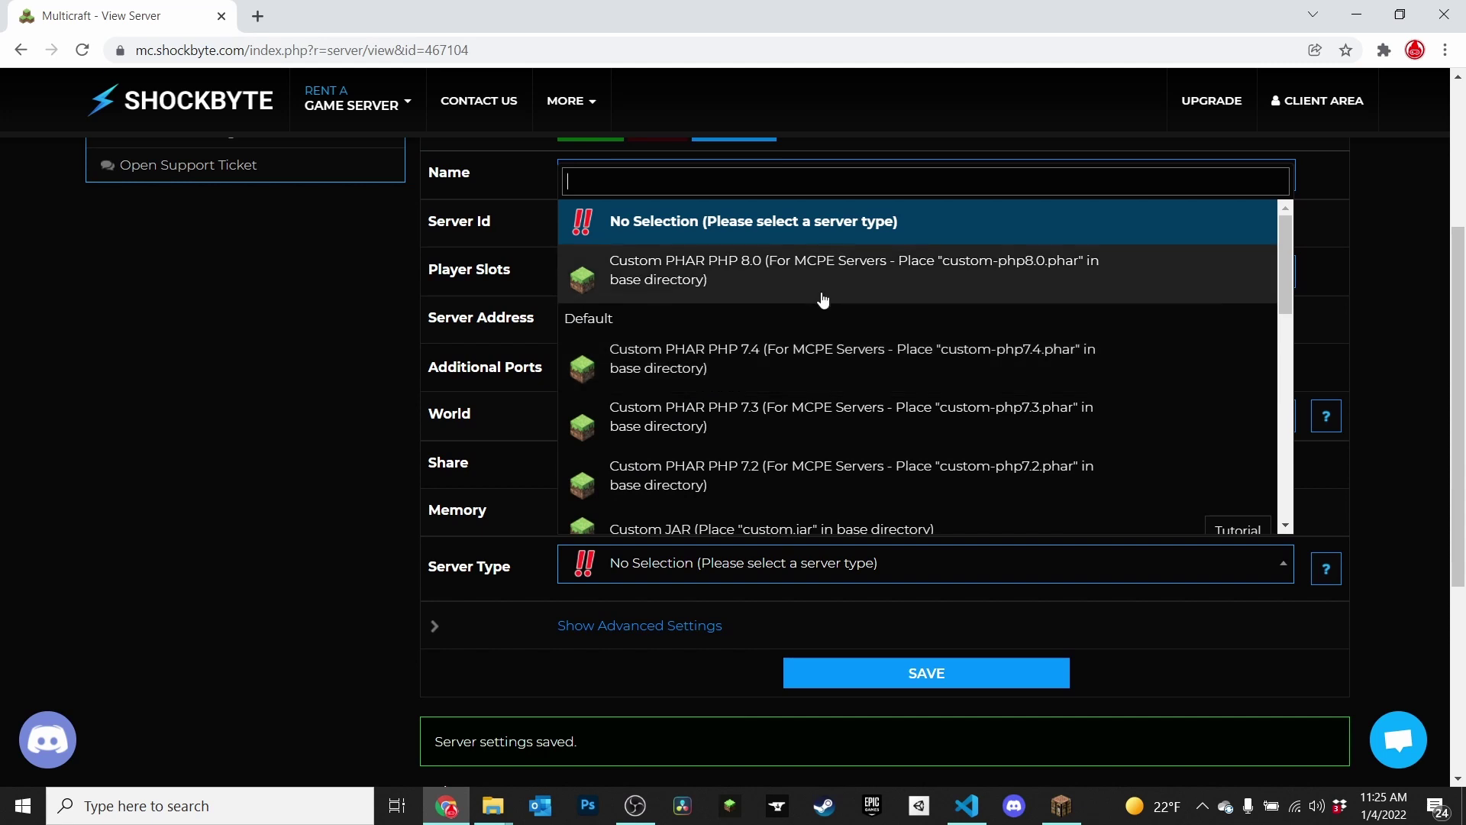
{"action": "scroll", "coordinate": [764, 428], "scroll_direction": "down", "scroll_amount": 2}
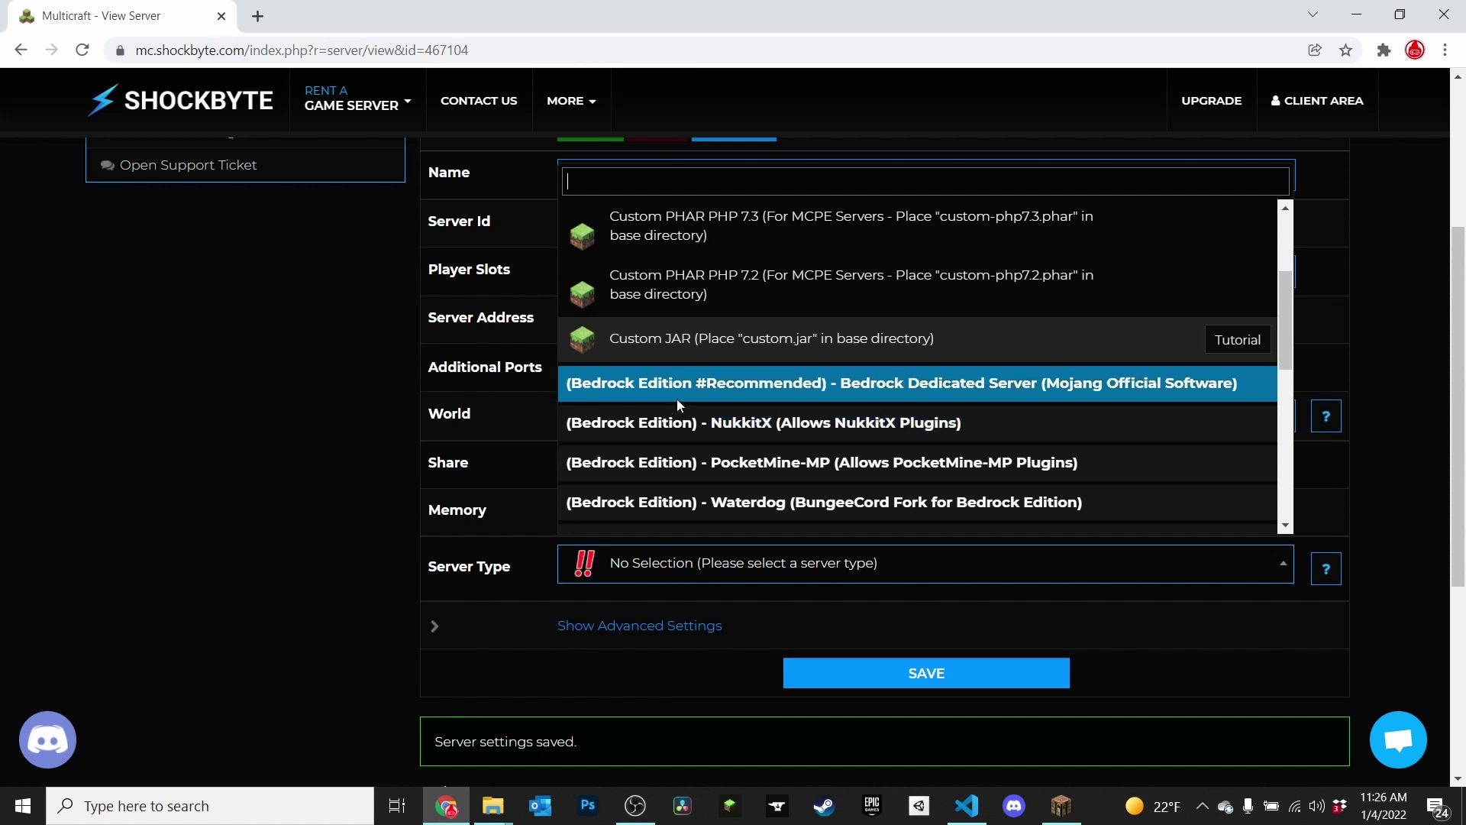
{"action": "scroll", "coordinate": [744, 396], "scroll_direction": "down", "scroll_amount": 3}
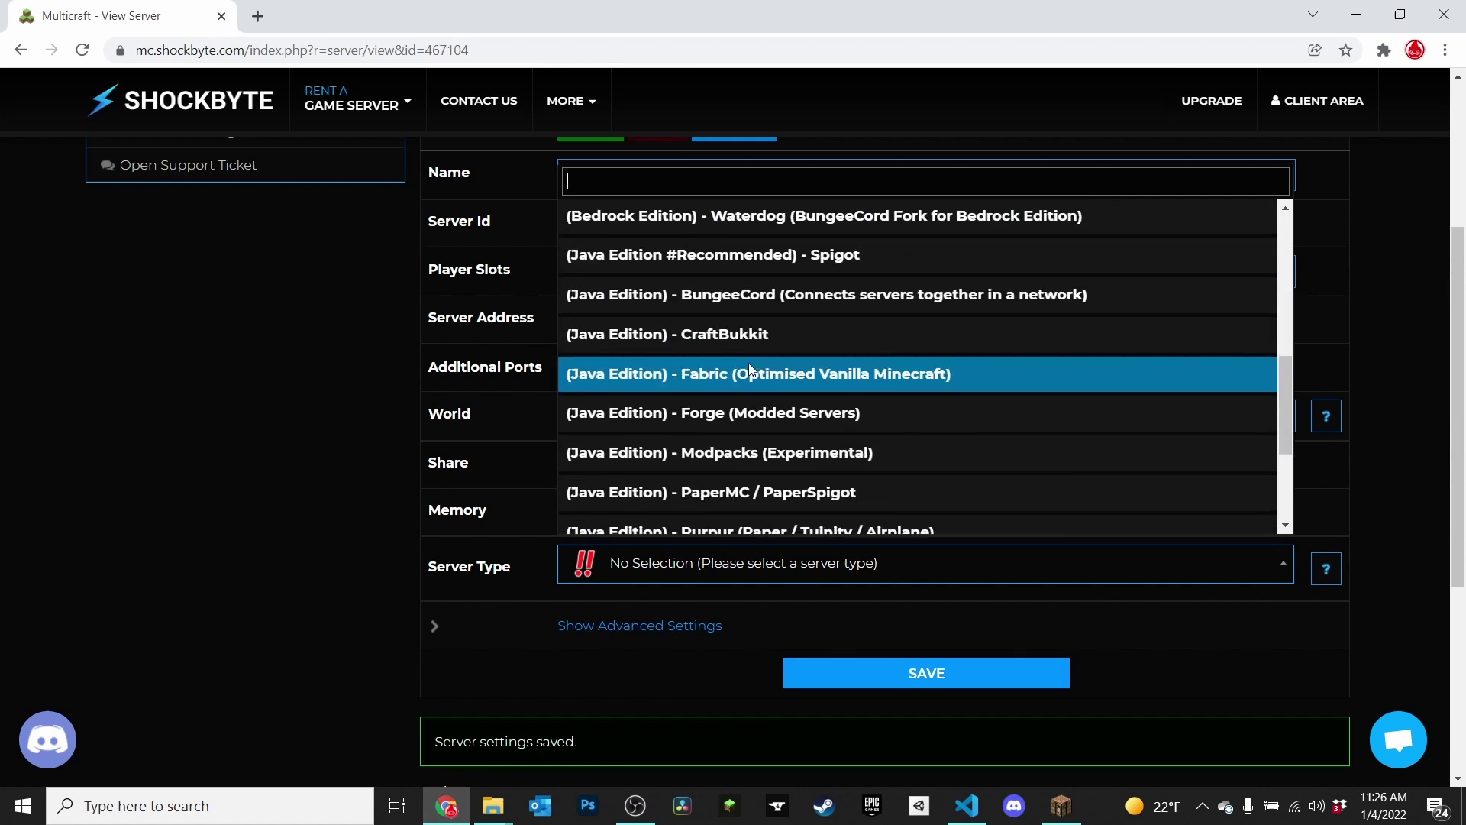
{"action": "scroll", "coordinate": [739, 368], "scroll_direction": "down", "scroll_amount": 1}
{"action": "left_click", "coordinate": [752, 462]}
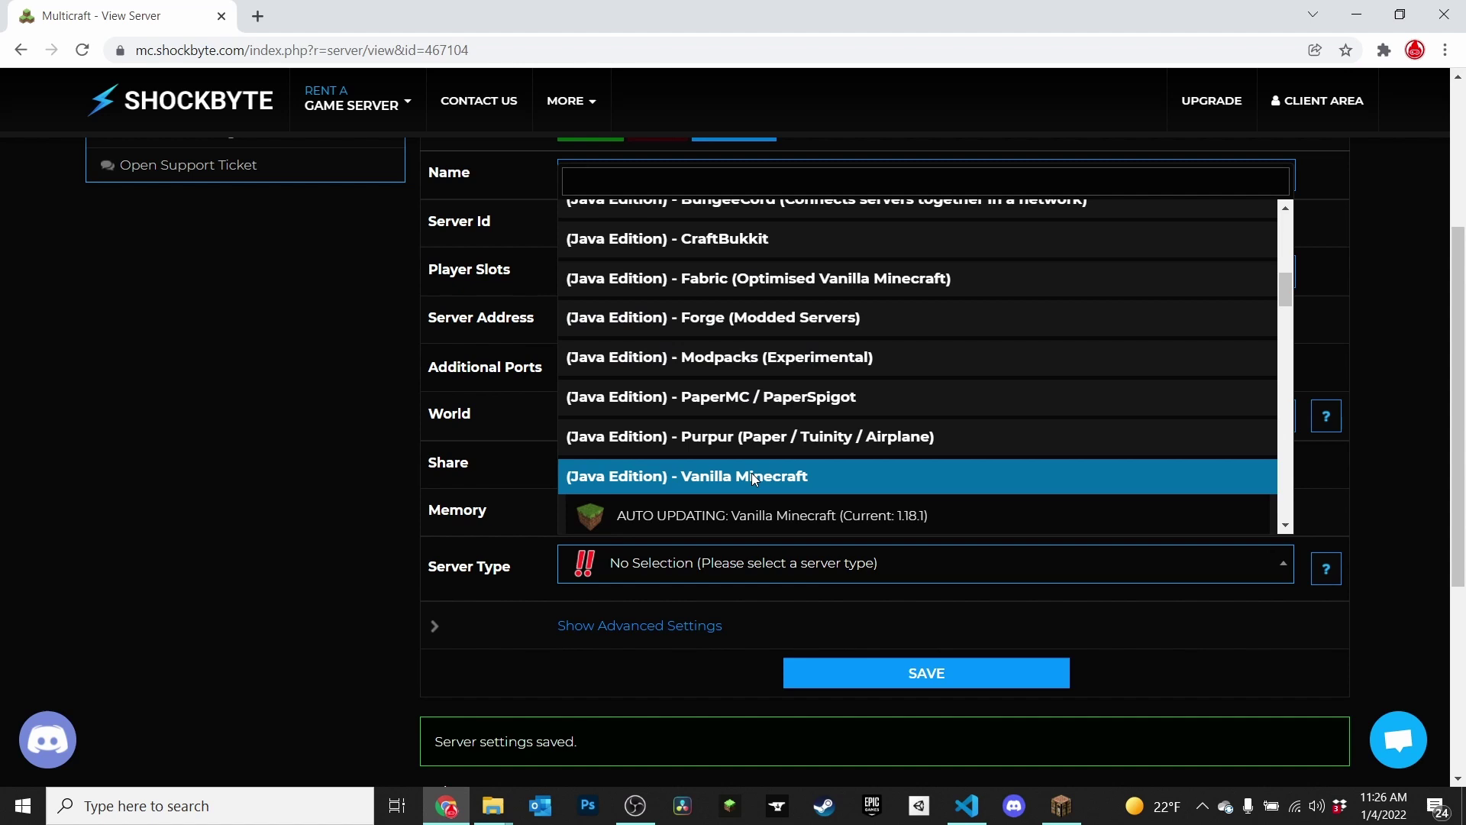
{"action": "scroll", "coordinate": [787, 458], "scroll_direction": "down", "scroll_amount": 1}
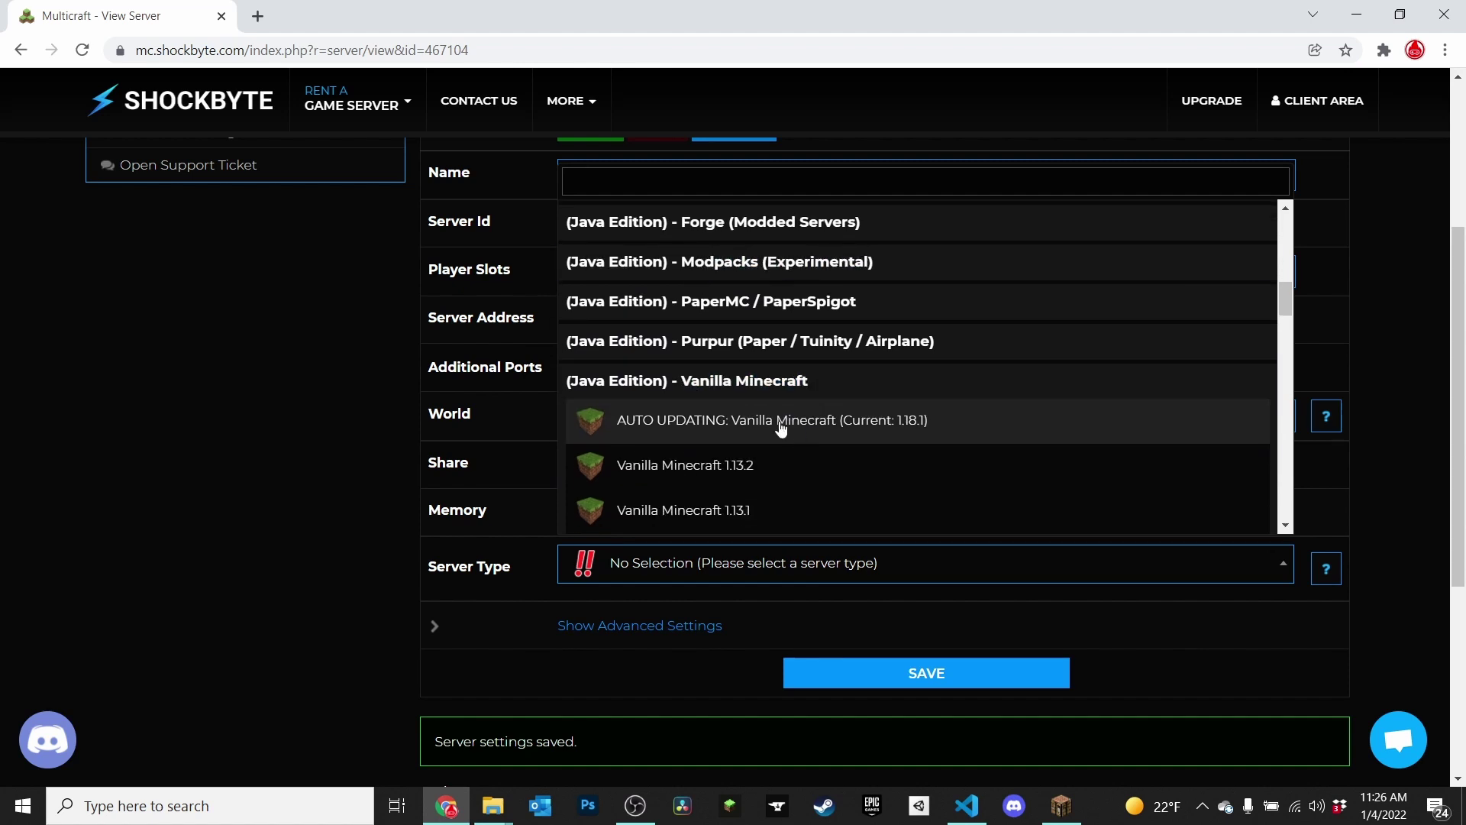
{"action": "scroll", "coordinate": [799, 497], "scroll_direction": "down", "scroll_amount": 2}
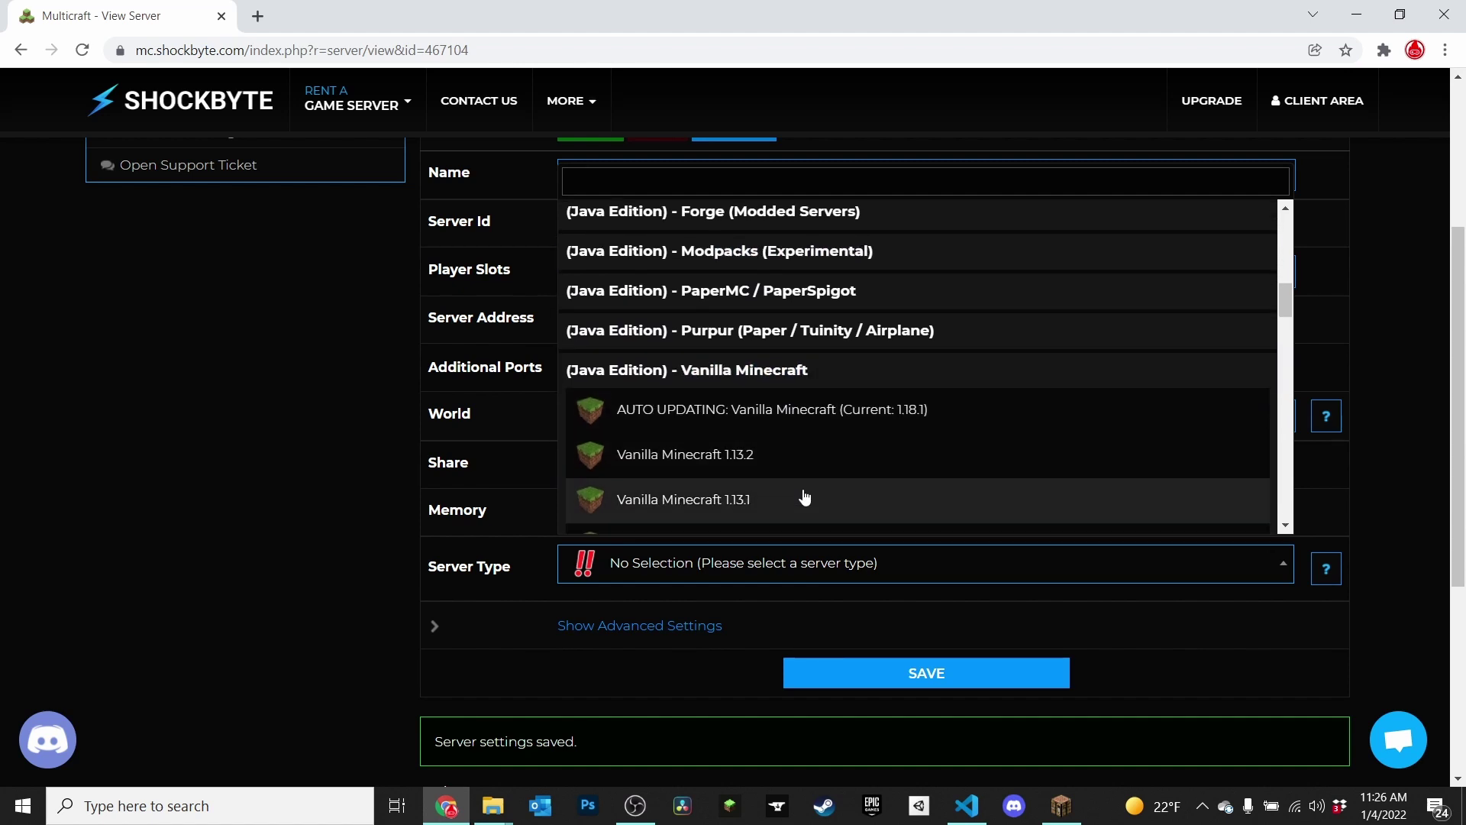
{"action": "scroll", "coordinate": [753, 412], "scroll_direction": "down", "scroll_amount": 3}
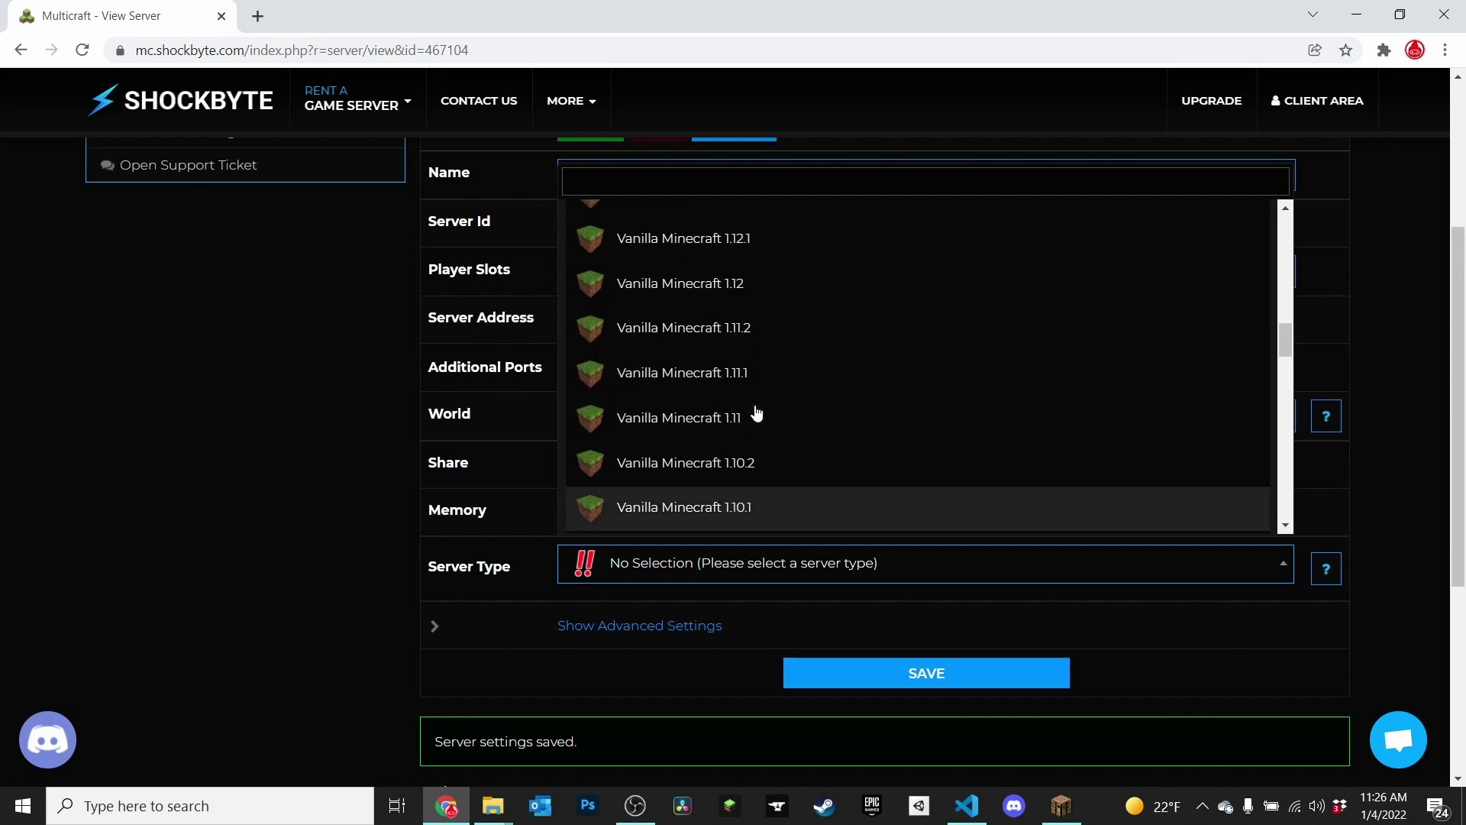
{"action": "scroll", "coordinate": [753, 415], "scroll_direction": "up", "scroll_amount": 3}
{"action": "scroll", "coordinate": [702, 332], "scroll_direction": "up", "scroll_amount": 2}
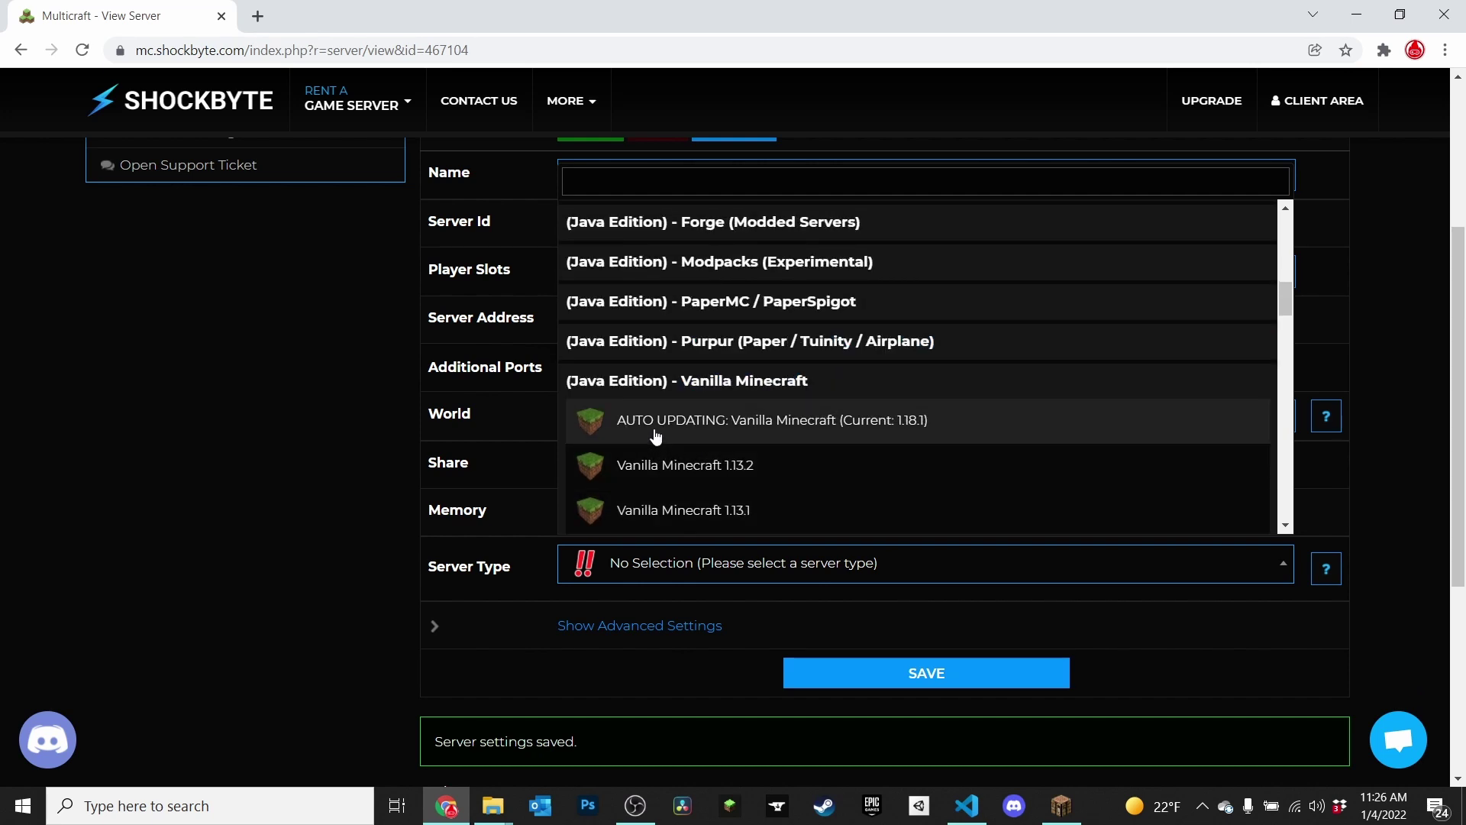
Choose auto-updating Vanilla Minecraft 1.18.1 as the server type and check the World name setting
{"action": "left_click", "coordinate": [891, 424]}
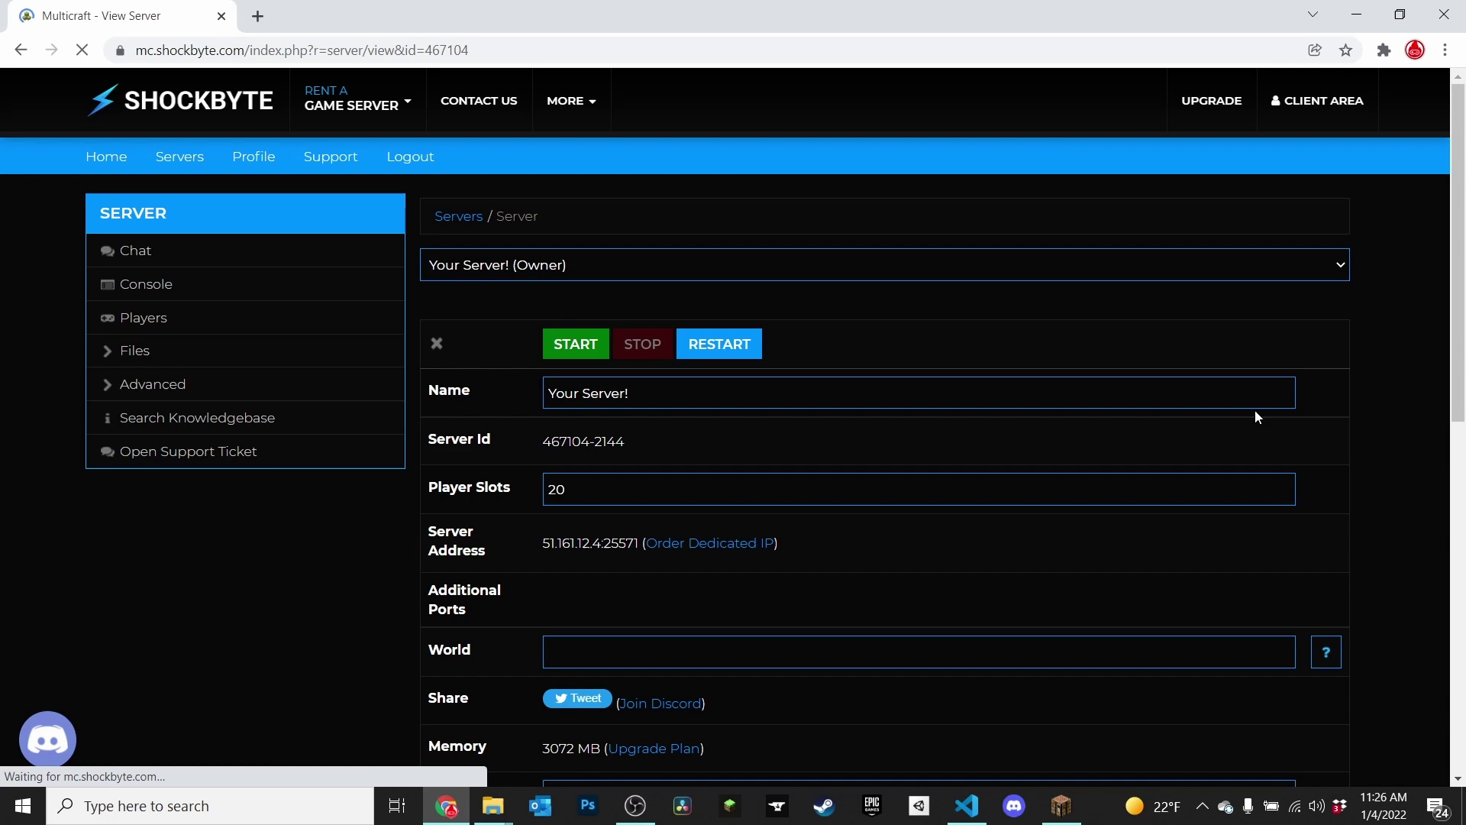
{"action": "scroll", "coordinate": [660, 426], "scroll_direction": "down", "scroll_amount": 5}
{"action": "scroll", "coordinate": [682, 452], "scroll_direction": "down", "scroll_amount": 2}
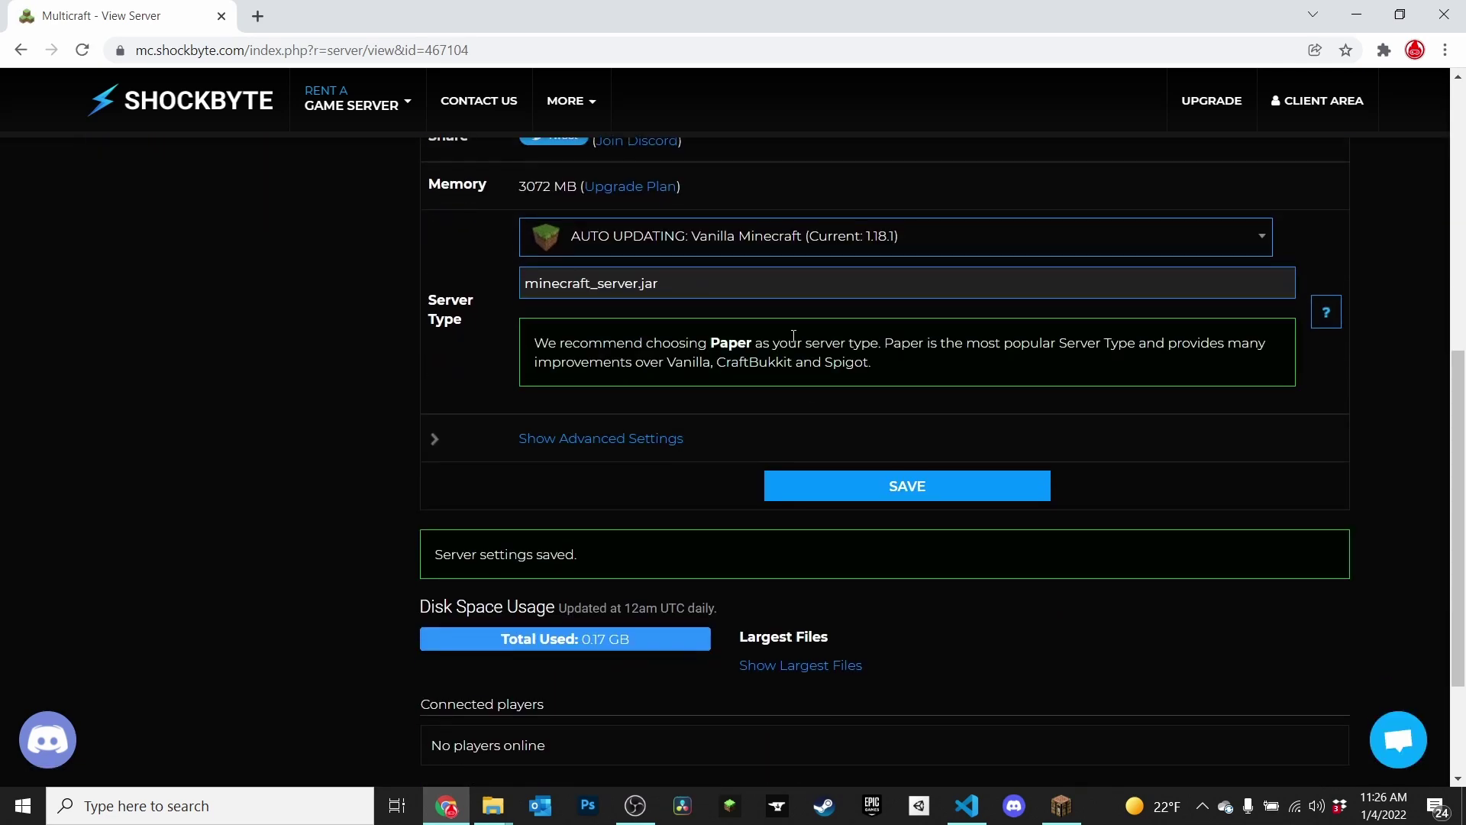
{"action": "scroll", "coordinate": [698, 255], "scroll_direction": "up", "scroll_amount": 3}
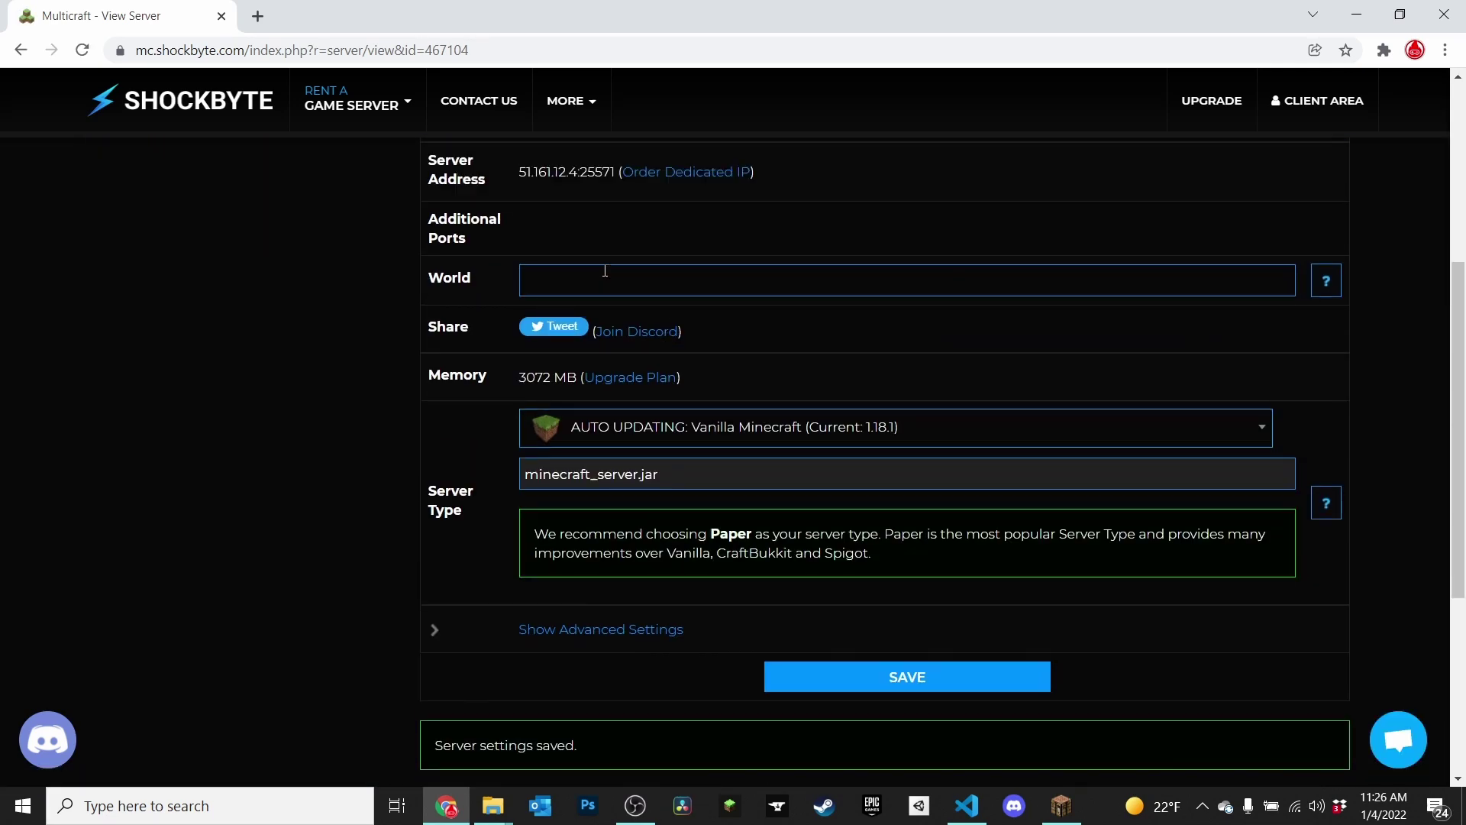
{"action": "left_click", "coordinate": [605, 271]}
{"action": "left_click", "coordinate": [915, 239]}
{"action": "scroll", "coordinate": [907, 240], "scroll_direction": "up", "scroll_amount": 3}
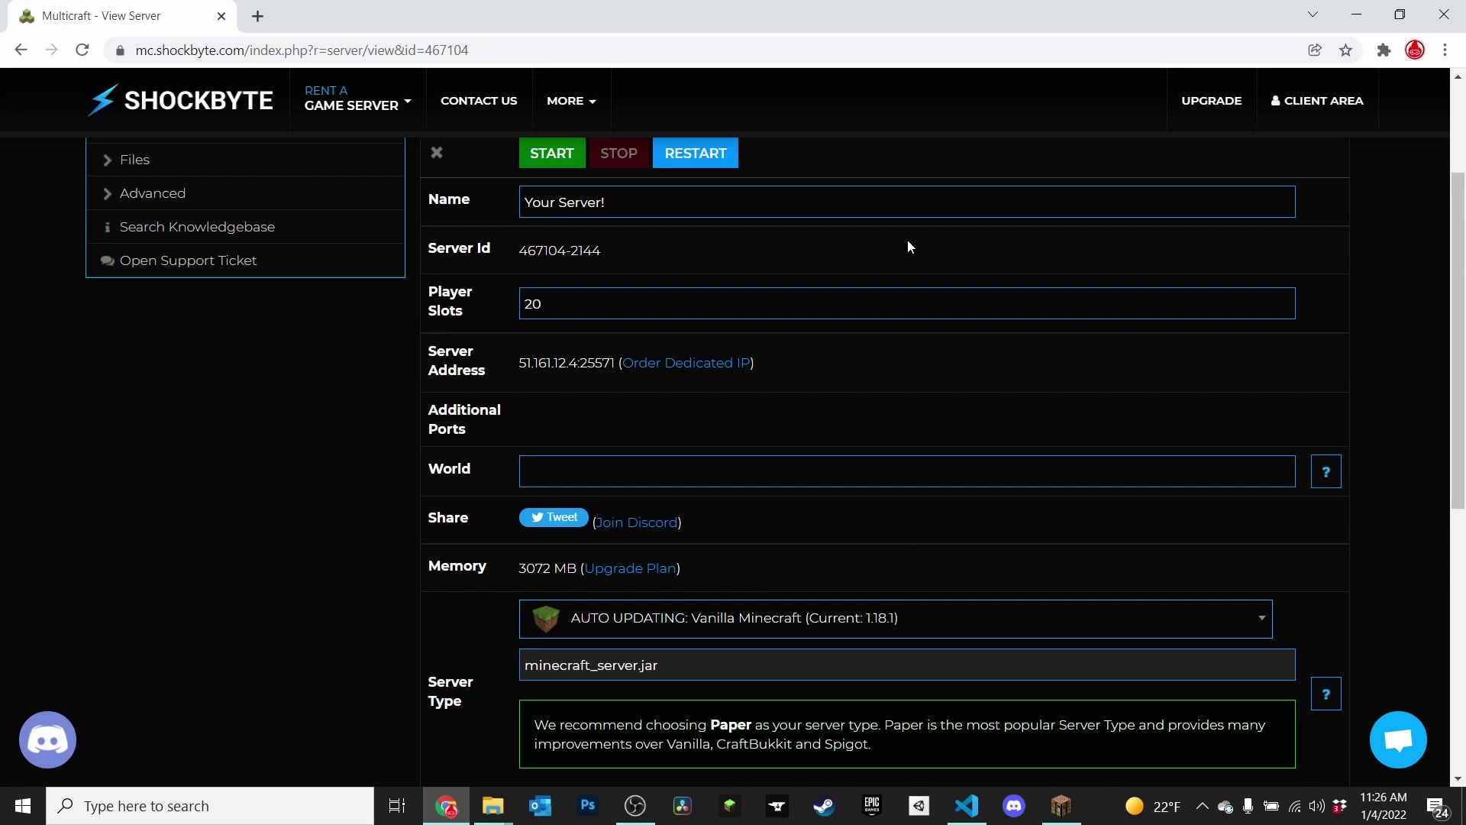
{"action": "scroll", "coordinate": [907, 240], "scroll_direction": "down", "scroll_amount": 2}
{"action": "scroll", "coordinate": [753, 497], "scroll_direction": "up", "scroll_amount": 5}
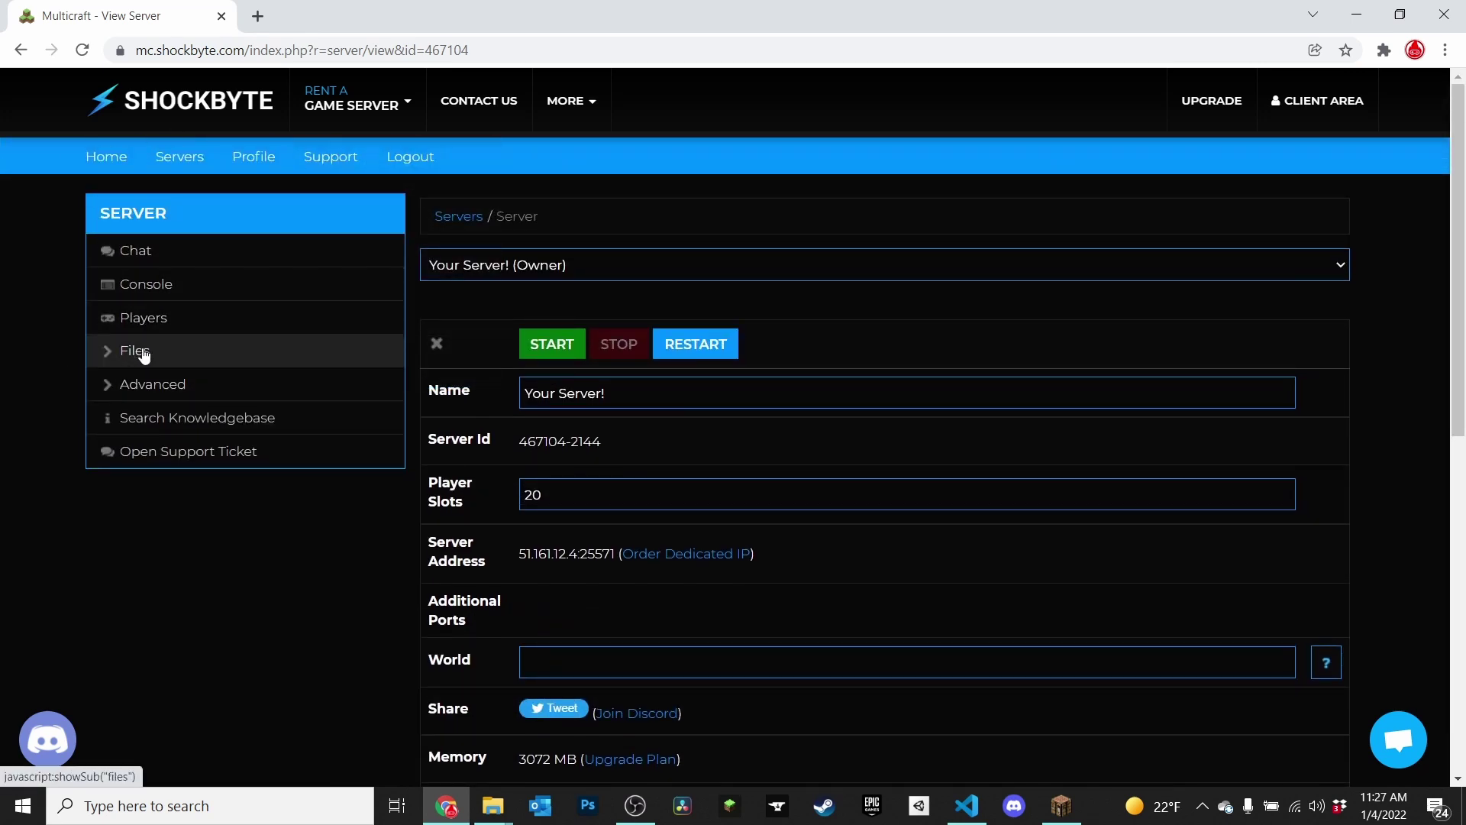
Open Files > Config Files to list the server's nine configuration files
{"action": "left_click", "coordinate": [122, 356]}
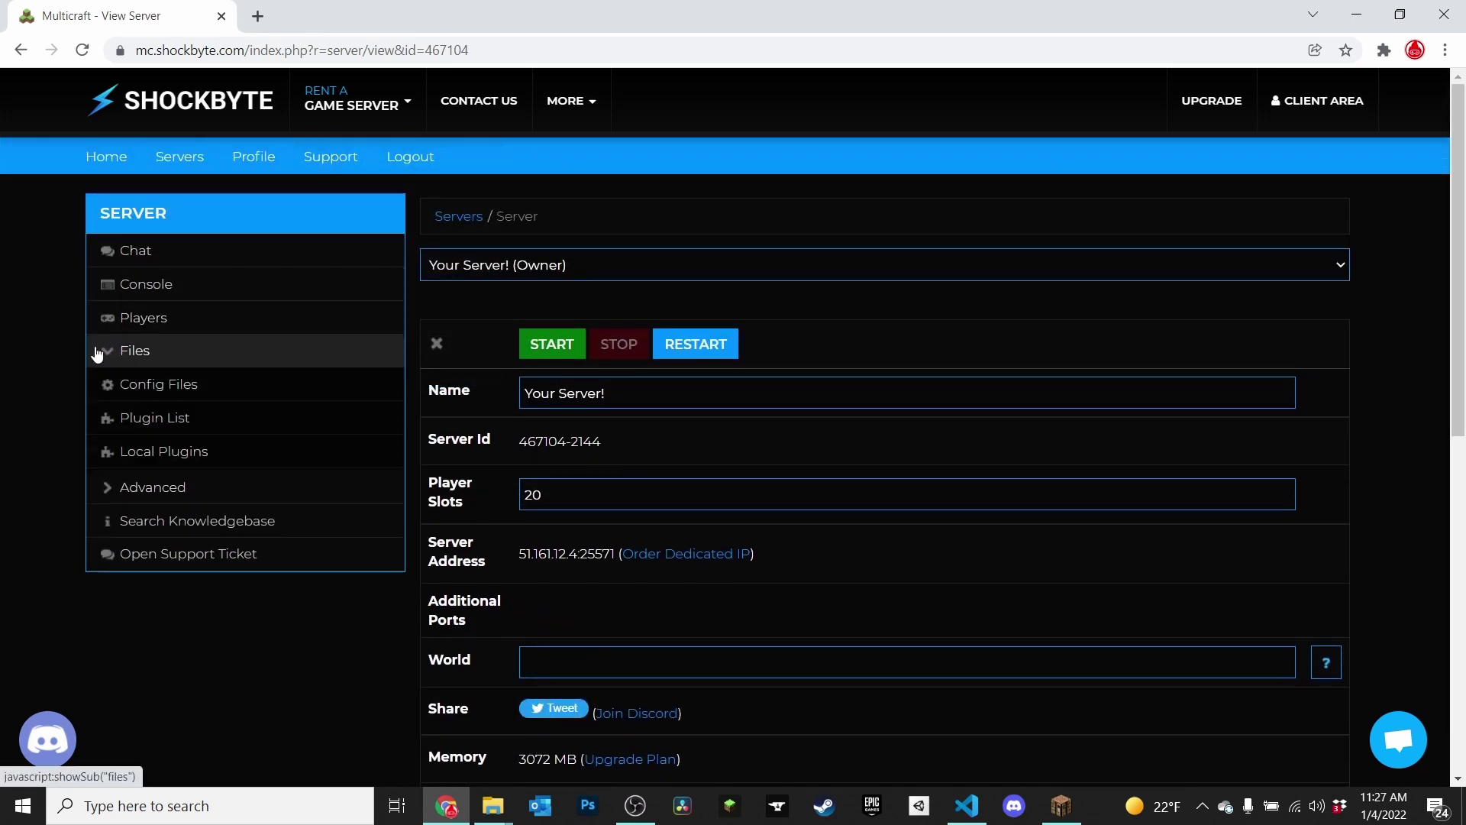
{"action": "left_click", "coordinate": [142, 391]}
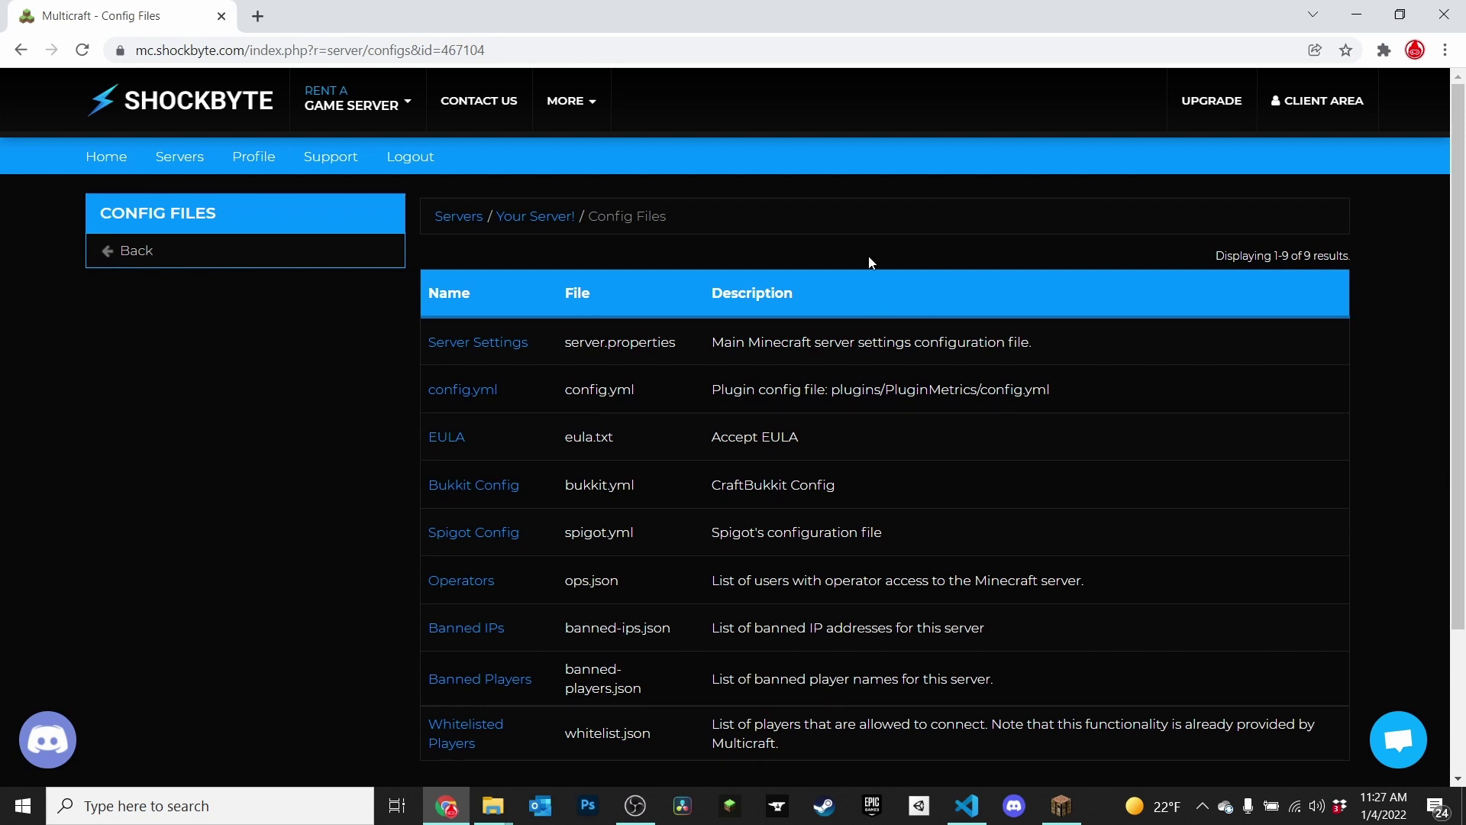
{"action": "scroll", "coordinate": [726, 557], "scroll_direction": "down", "scroll_amount": 1}
{"action": "scroll", "coordinate": [707, 547], "scroll_direction": "up", "scroll_amount": 1}
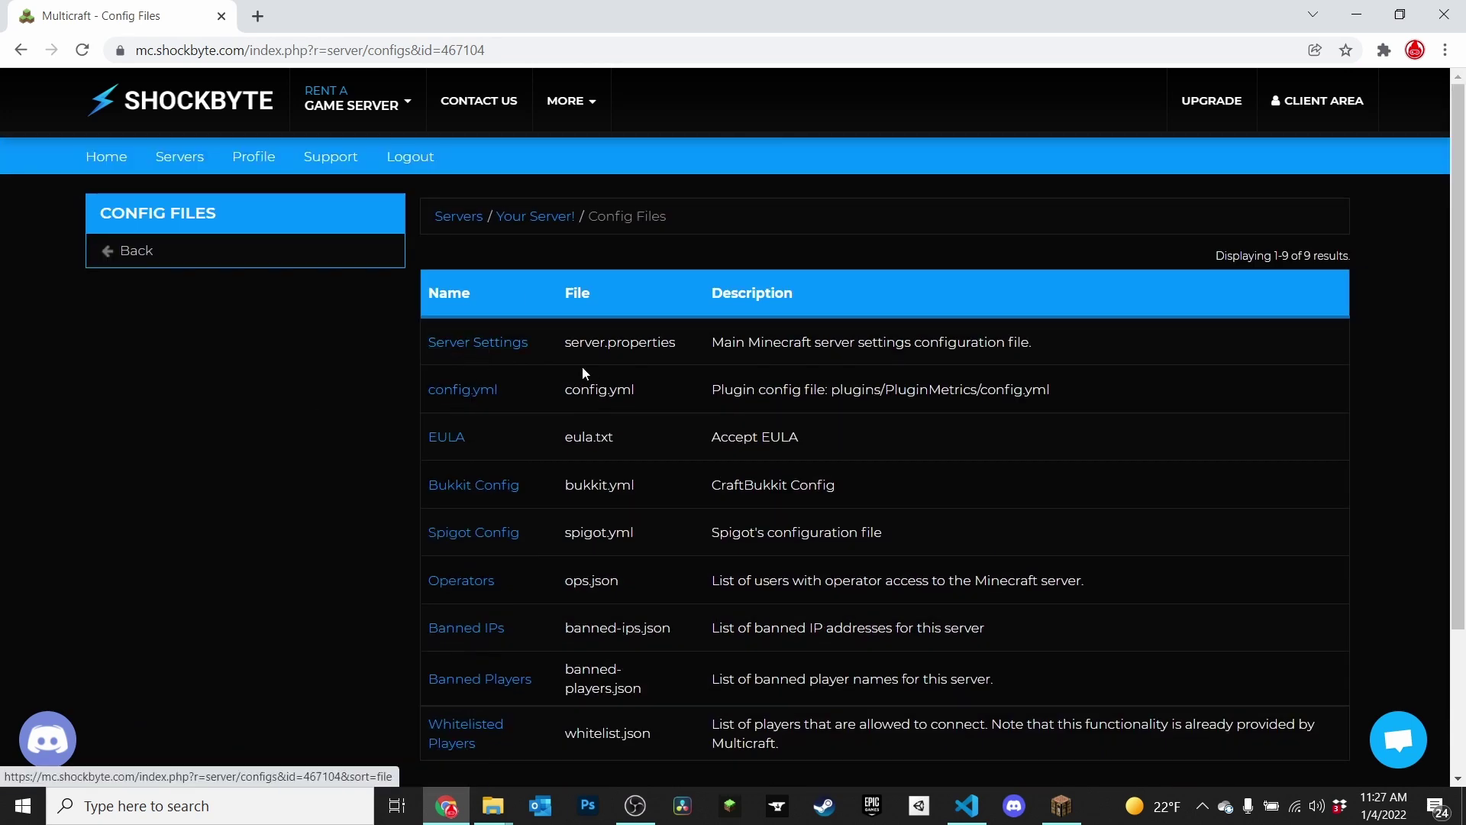
In Server Settings, enter 1234 as the level seed
{"action": "left_click", "coordinate": [492, 349]}
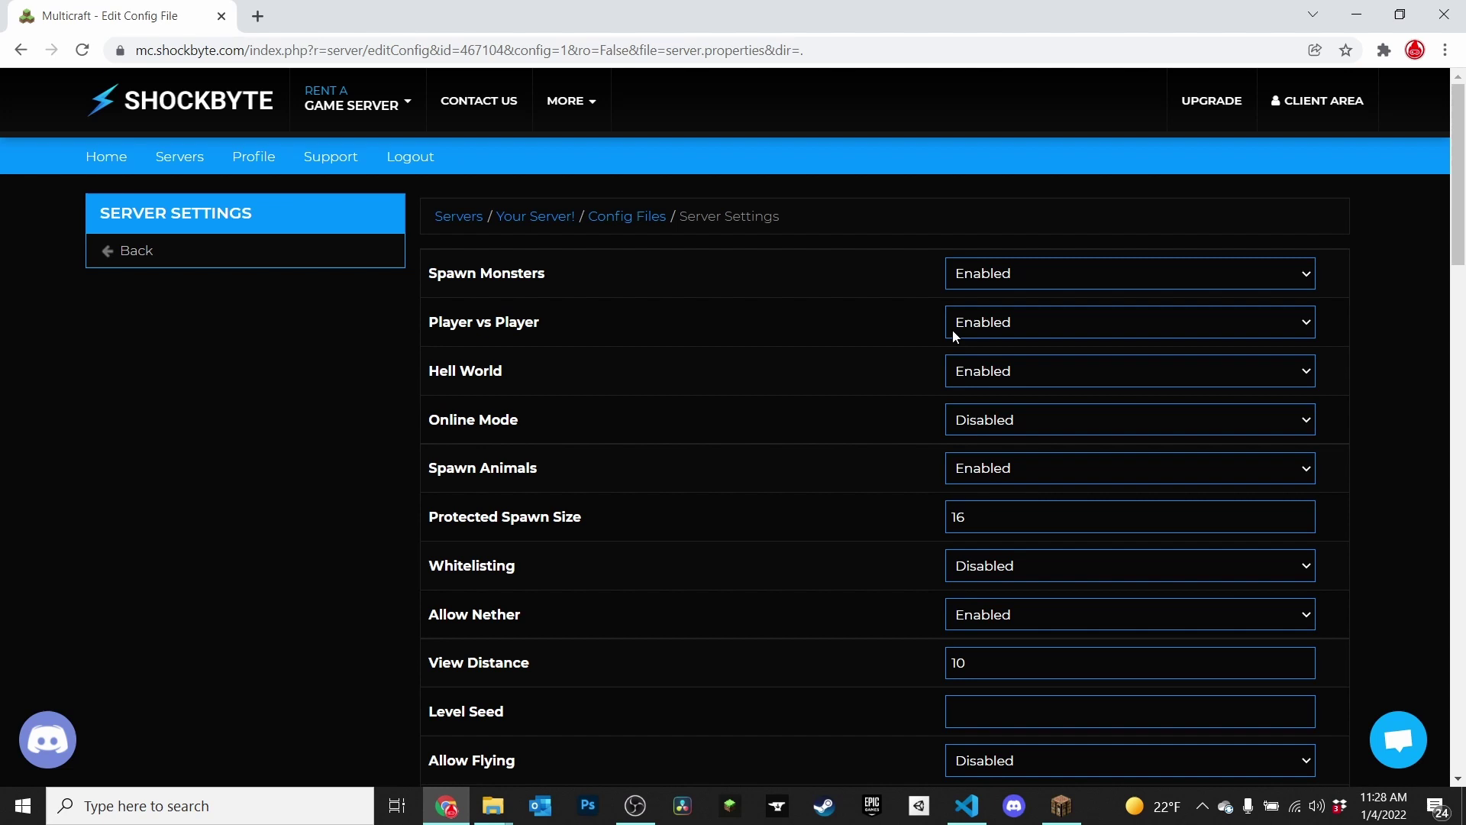
{"action": "scroll", "coordinate": [1073, 547], "scroll_direction": "down", "scroll_amount": 1}
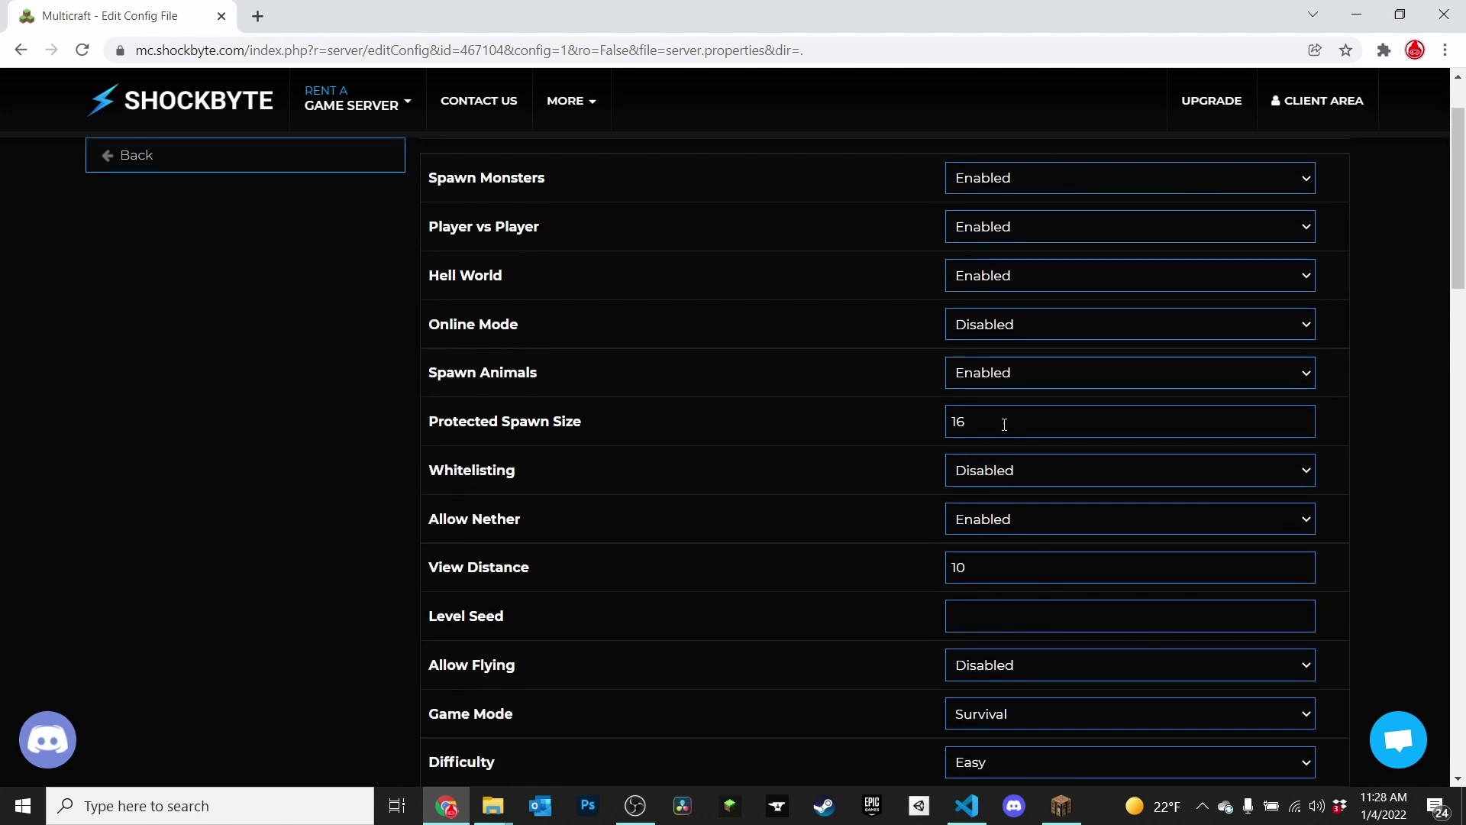
{"action": "left_click_drag", "start_coordinate": [1001, 421], "coordinate": [848, 418]}
{"action": "scroll", "coordinate": [894, 413], "scroll_direction": "down", "scroll_amount": 1}
{"action": "left_click", "coordinate": [1030, 371]}
{"action": "left_click", "coordinate": [883, 395]}
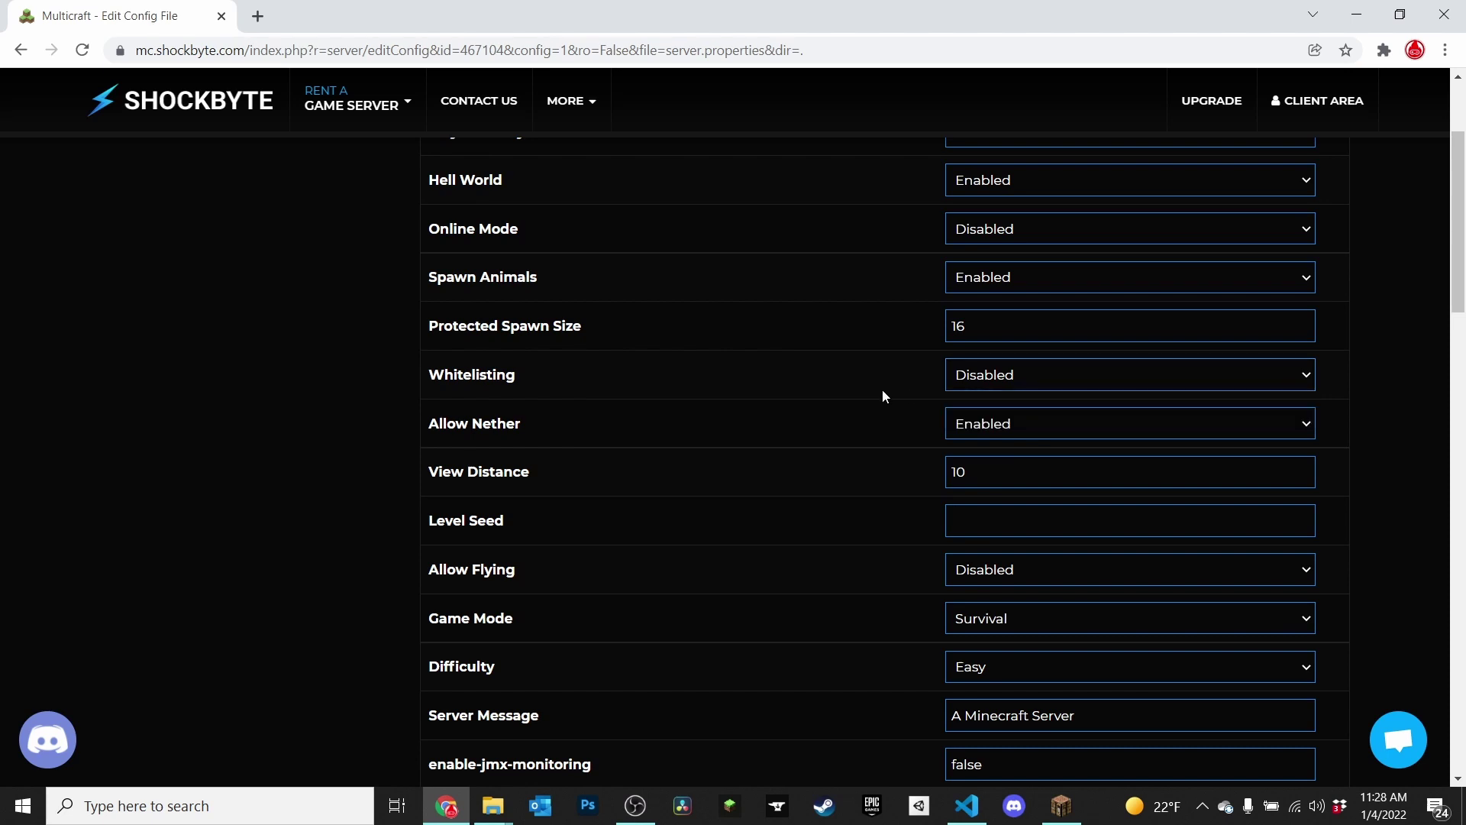
{"action": "scroll", "coordinate": [882, 395], "scroll_direction": "down", "scroll_amount": 1}
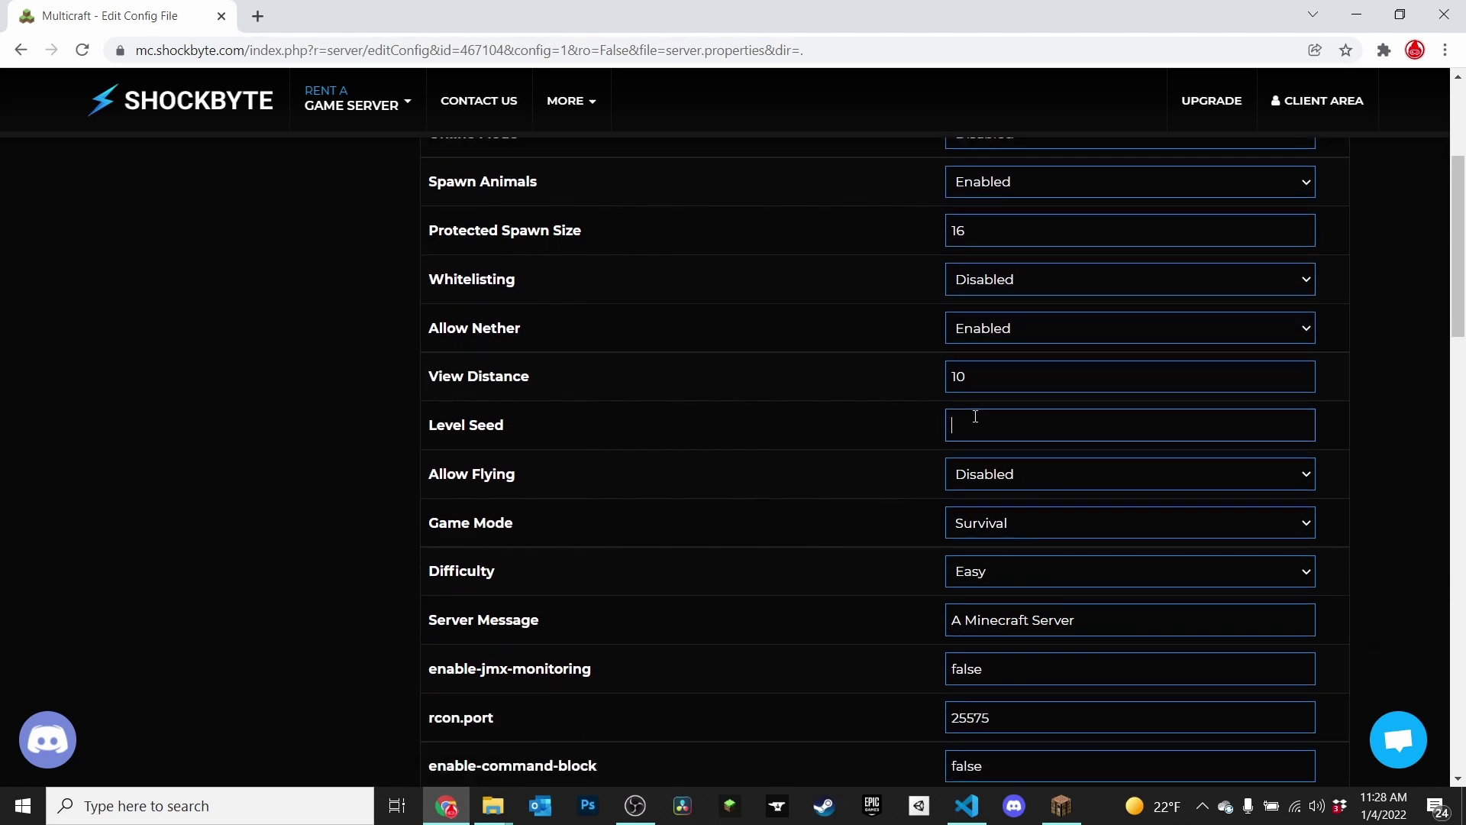
{"action": "type", "text": "1234"}
Keep Survival game mode, set difficulty to Hard (Choose this), and return to the overview
{"action": "scroll", "coordinate": [583, 502], "scroll_direction": "down", "scroll_amount": 1}
{"action": "left_click", "coordinate": [1037, 434]}
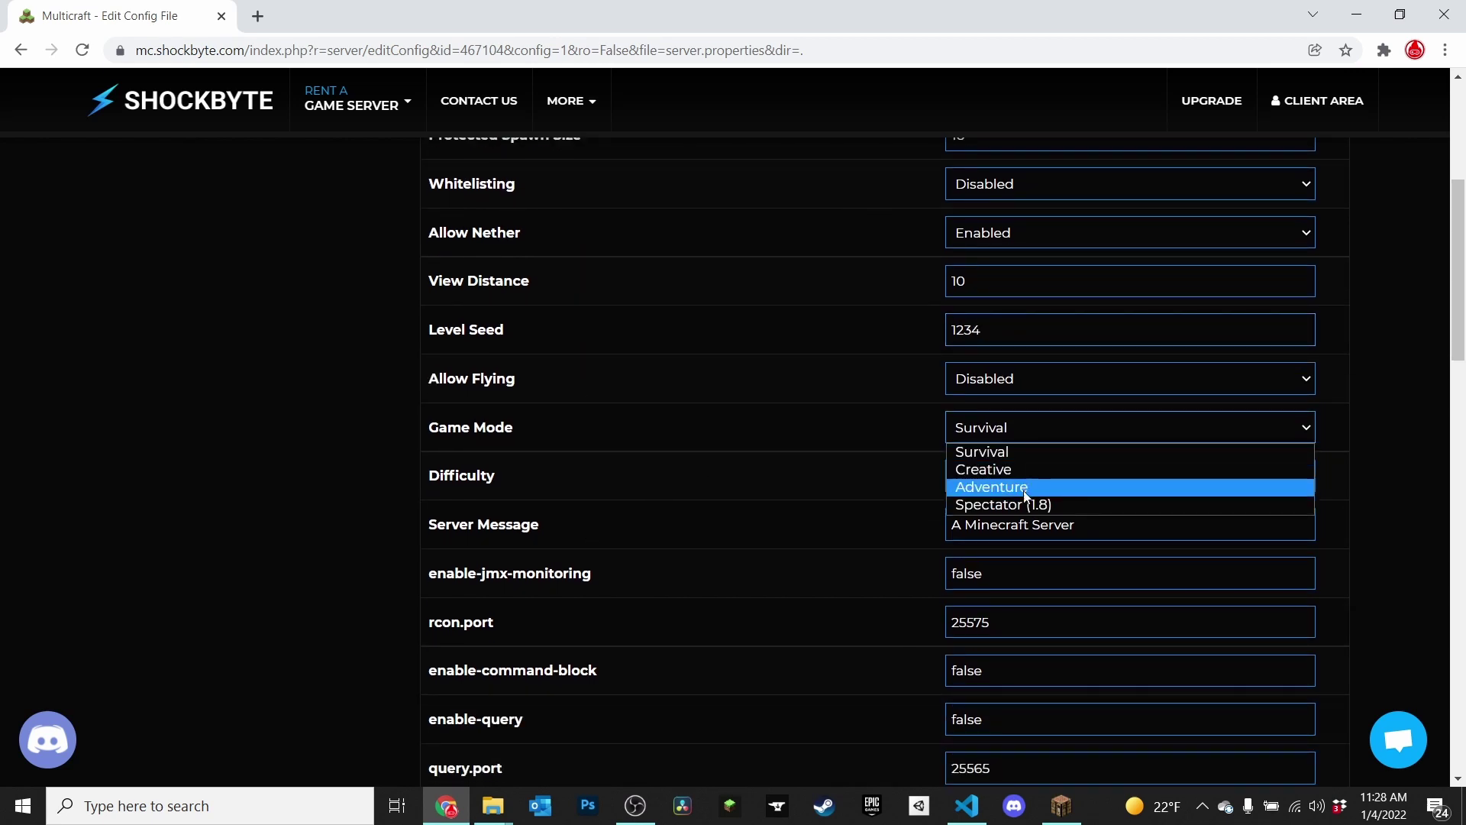
{"action": "left_click", "coordinate": [806, 450]}
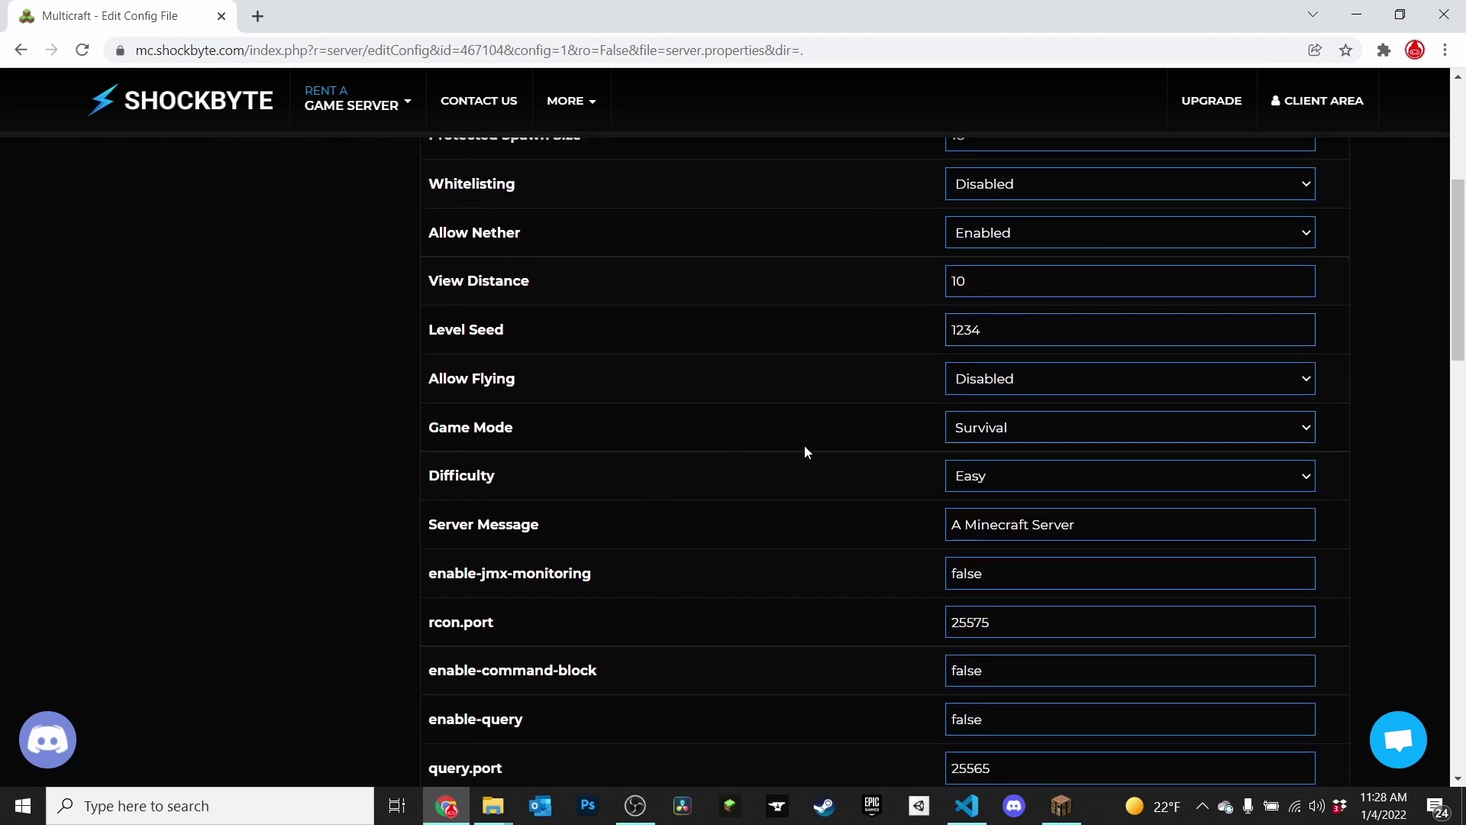
{"action": "left_click", "coordinate": [990, 466]}
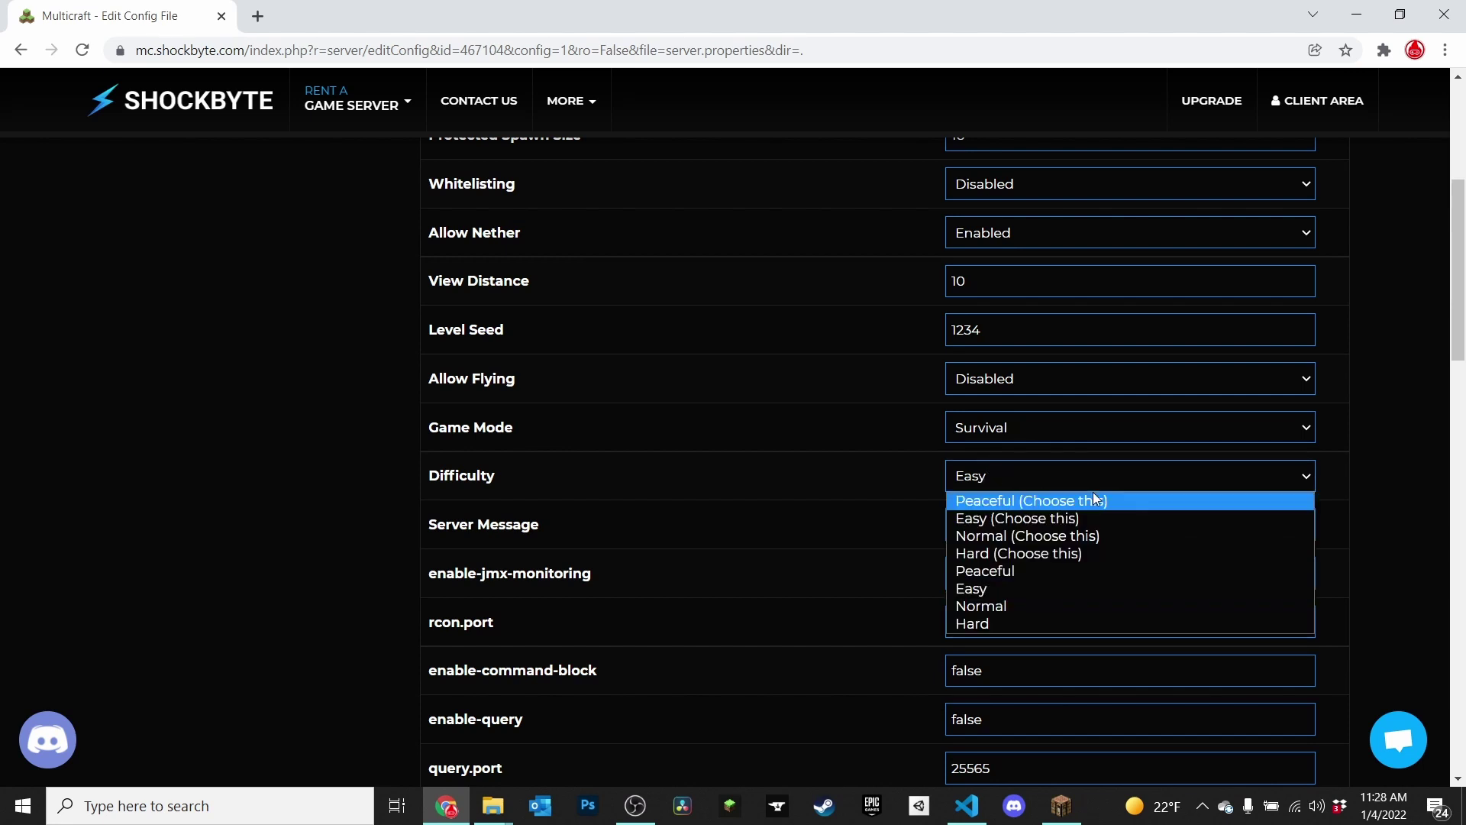
{"action": "left_click", "coordinate": [1000, 551]}
{"action": "scroll", "coordinate": [677, 542], "scroll_direction": "down", "scroll_amount": 2}
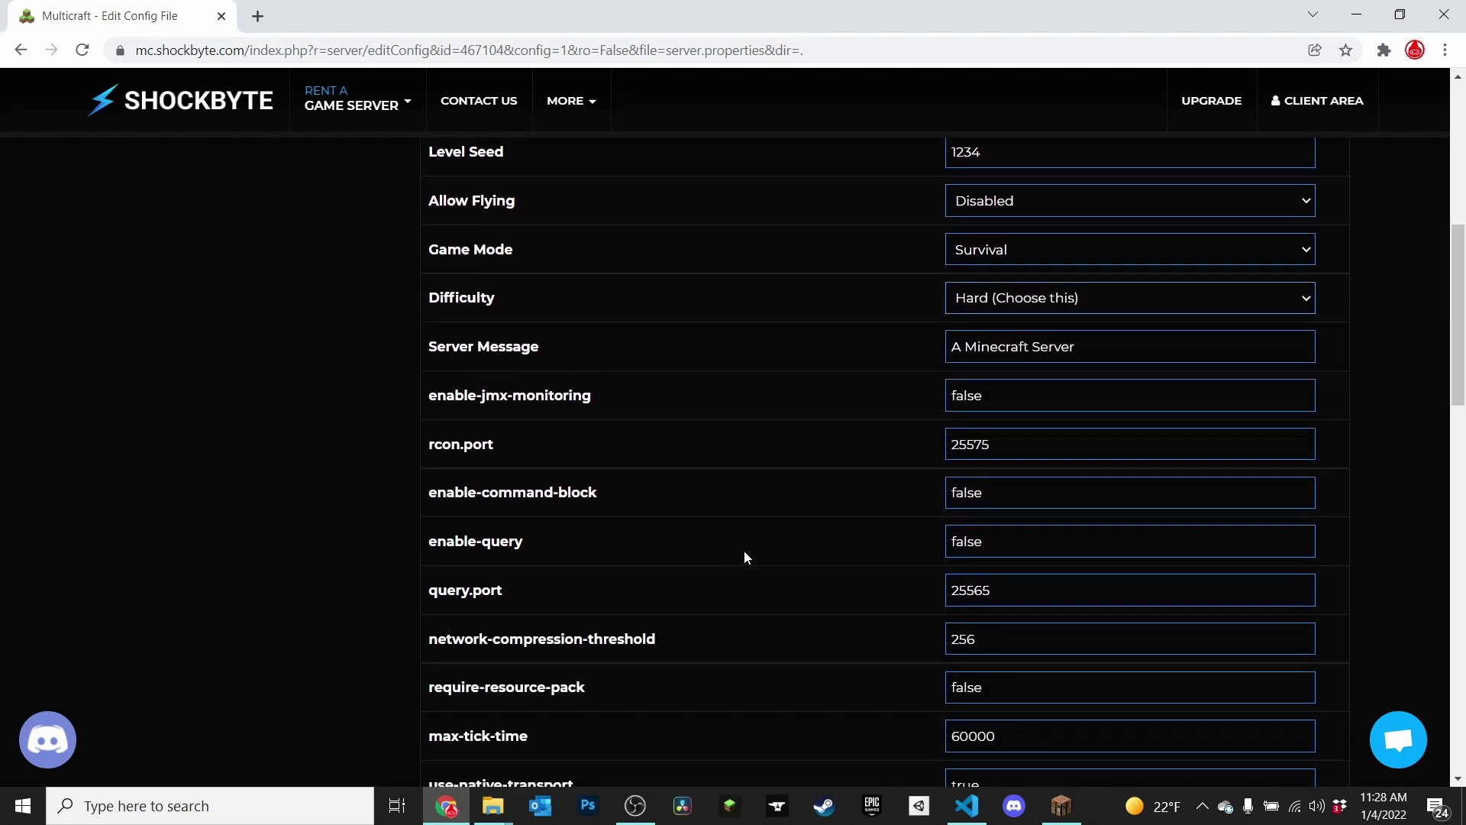
{"action": "scroll", "coordinate": [843, 329], "scroll_direction": "down", "scroll_amount": 5}
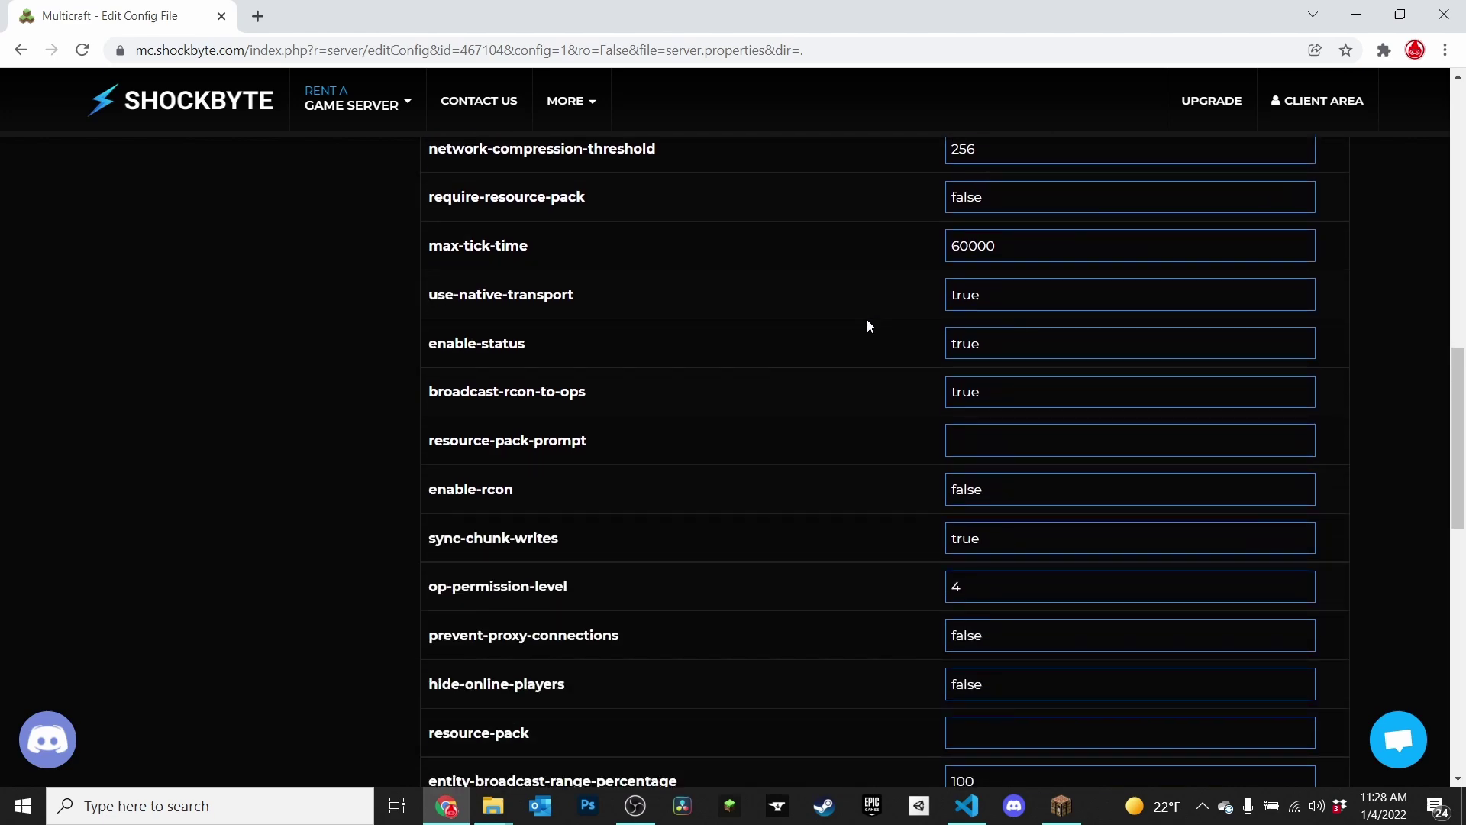
{"action": "scroll", "coordinate": [868, 326], "scroll_direction": "down", "scroll_amount": 7}
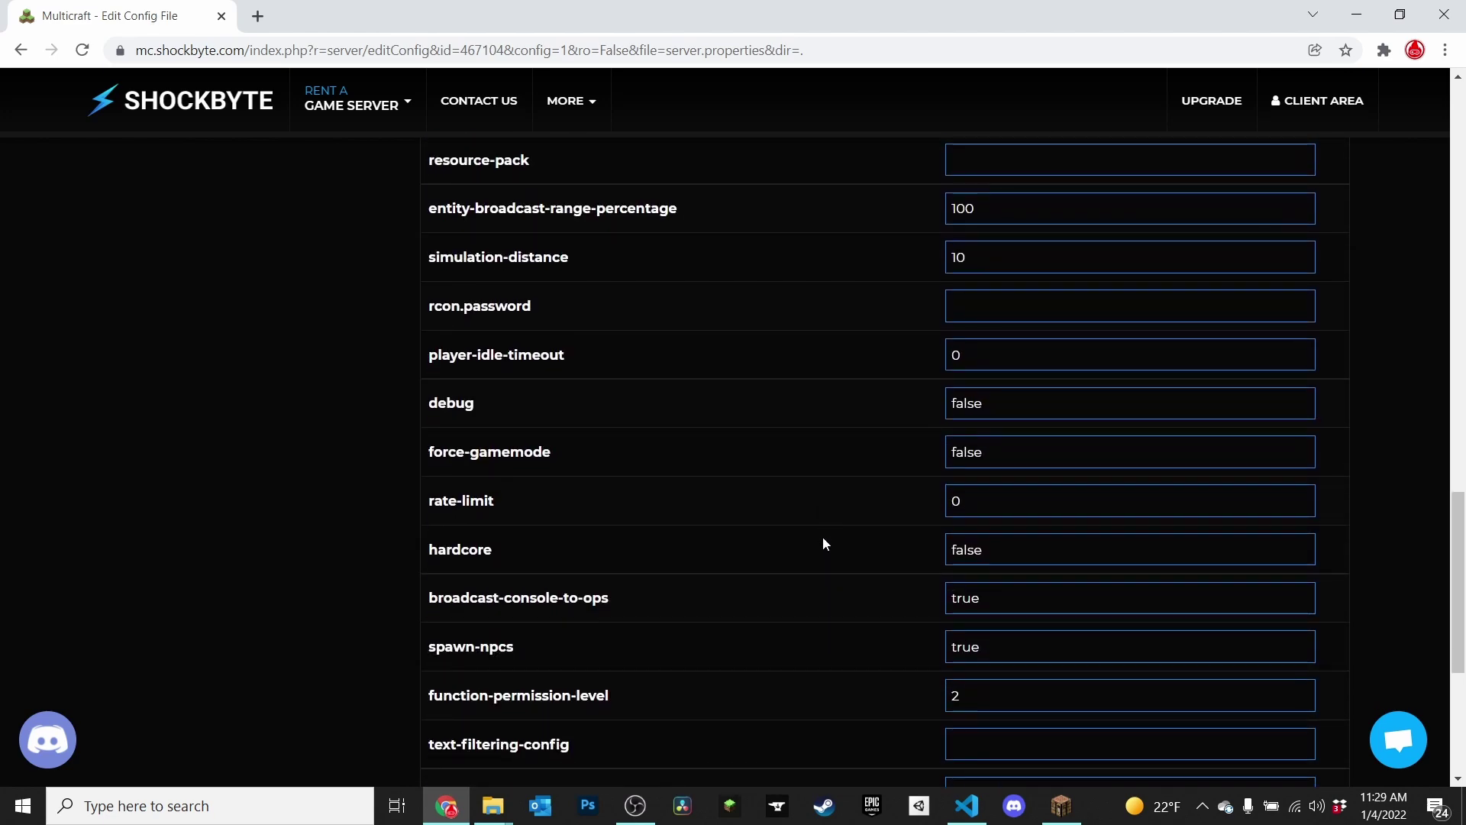
{"action": "scroll", "coordinate": [828, 565], "scroll_direction": "up", "scroll_amount": 16}
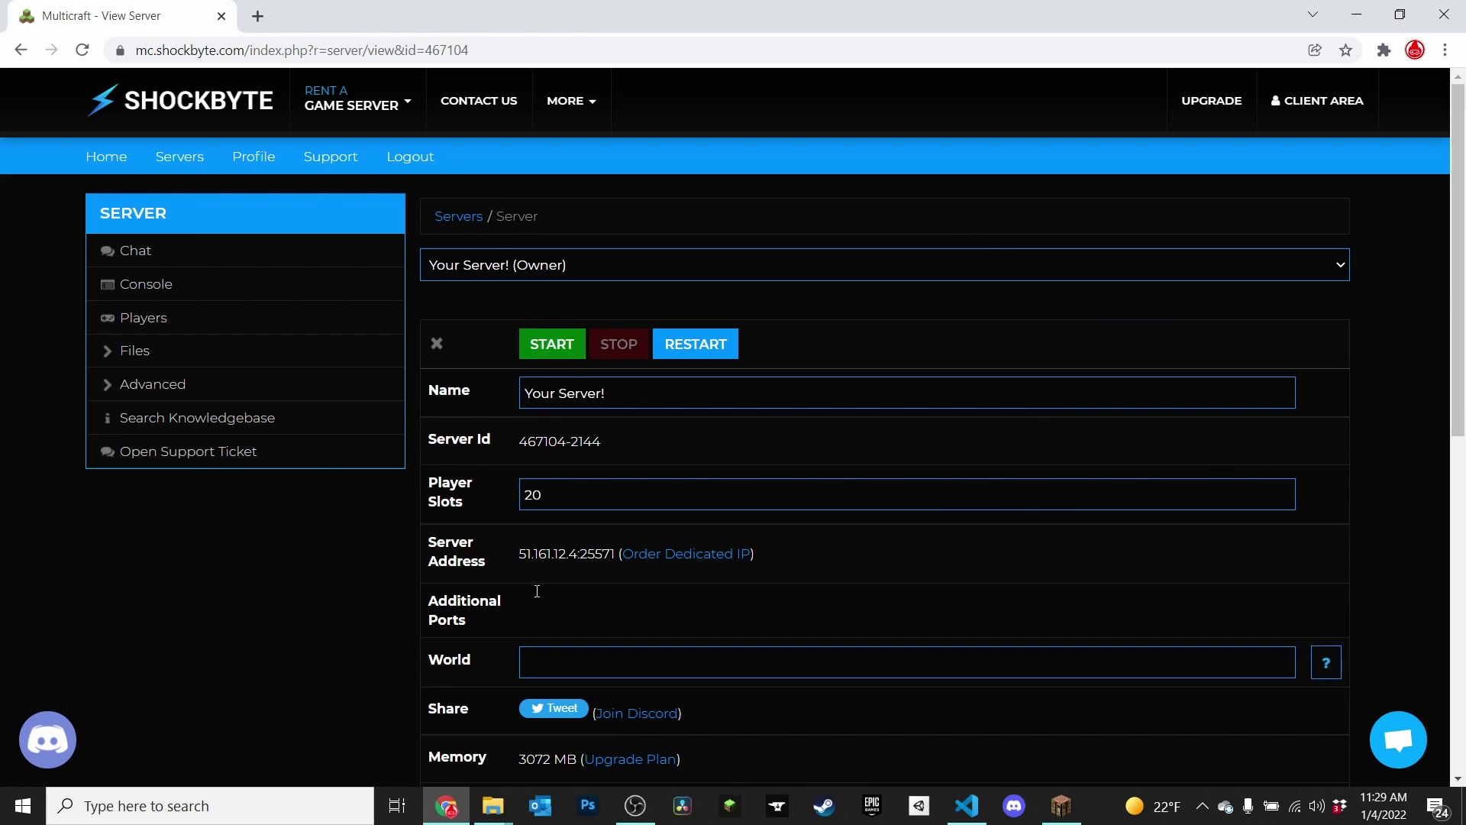
Start the server and copy its address, 51.161.12.4:25571
{"action": "left_click", "coordinate": [556, 346]}
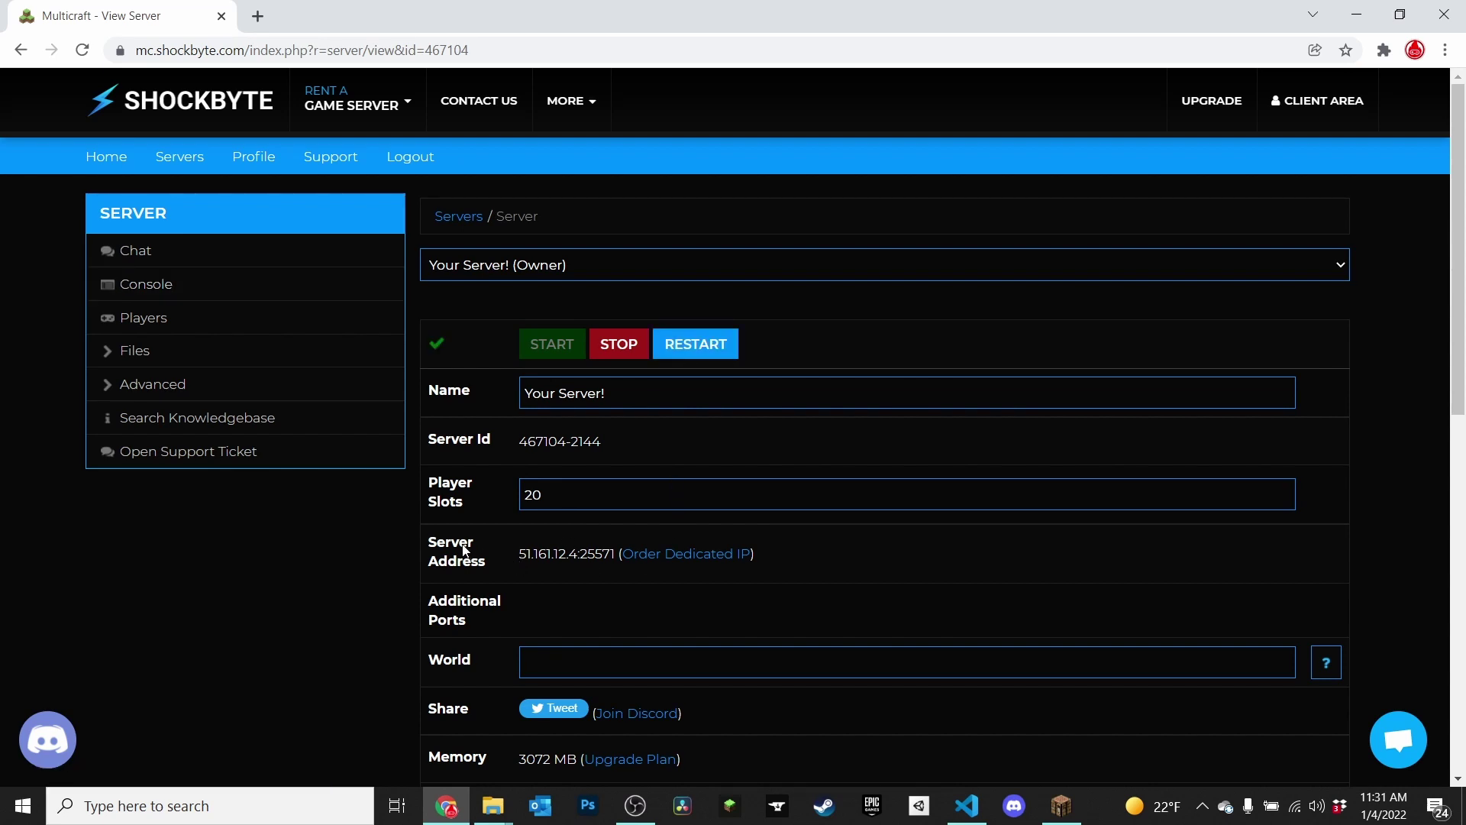
{"action": "left_click_drag", "start_coordinate": [521, 555], "coordinate": [616, 551]}
{"action": "right_click", "coordinate": [579, 548]}
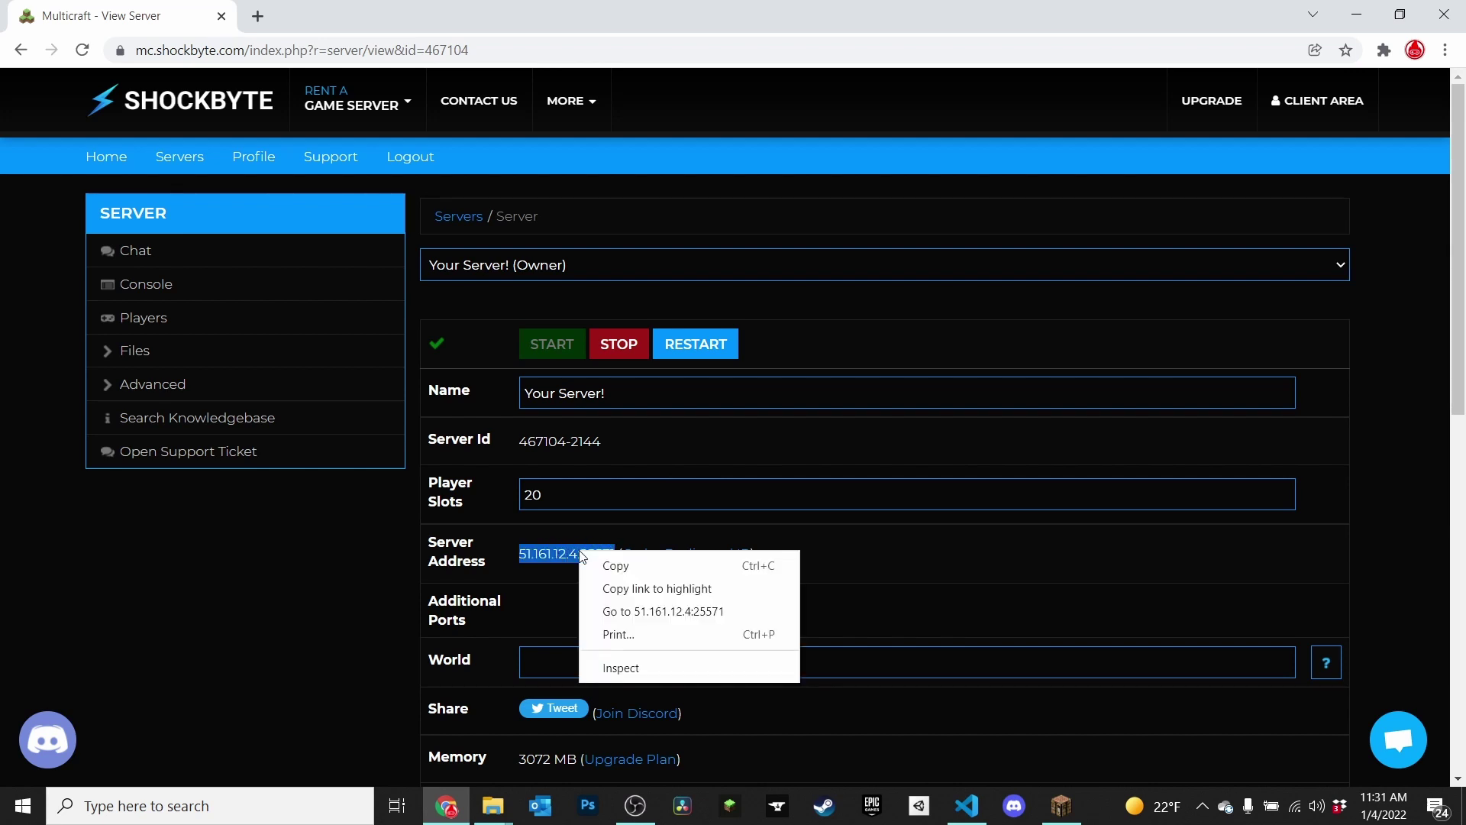
{"action": "left_click", "coordinate": [607, 568]}
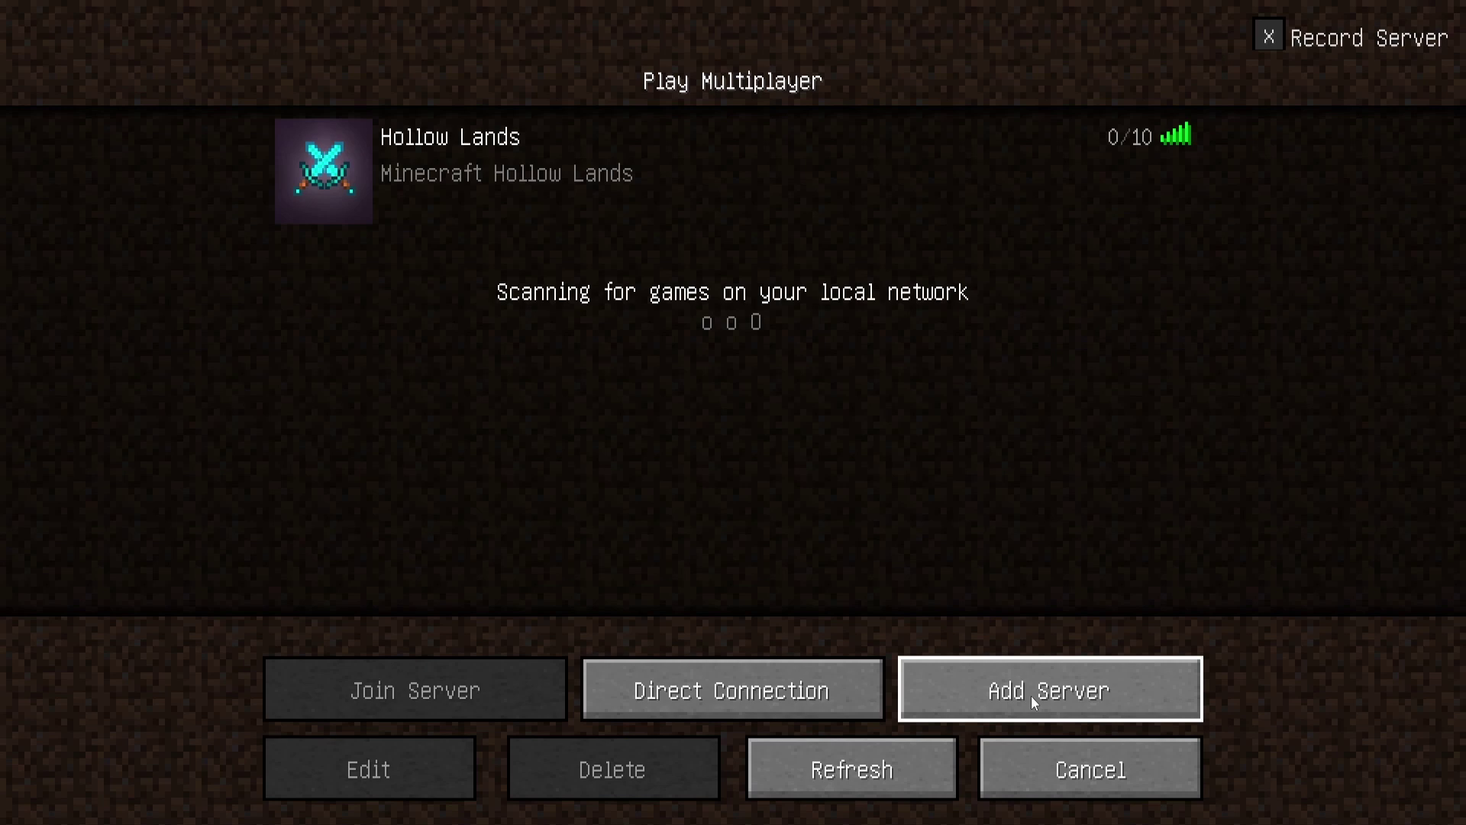
Add a multiplayer server entry with the pasted address 51.161.12.4:25571
{"action": "left_click", "coordinate": [995, 691]}
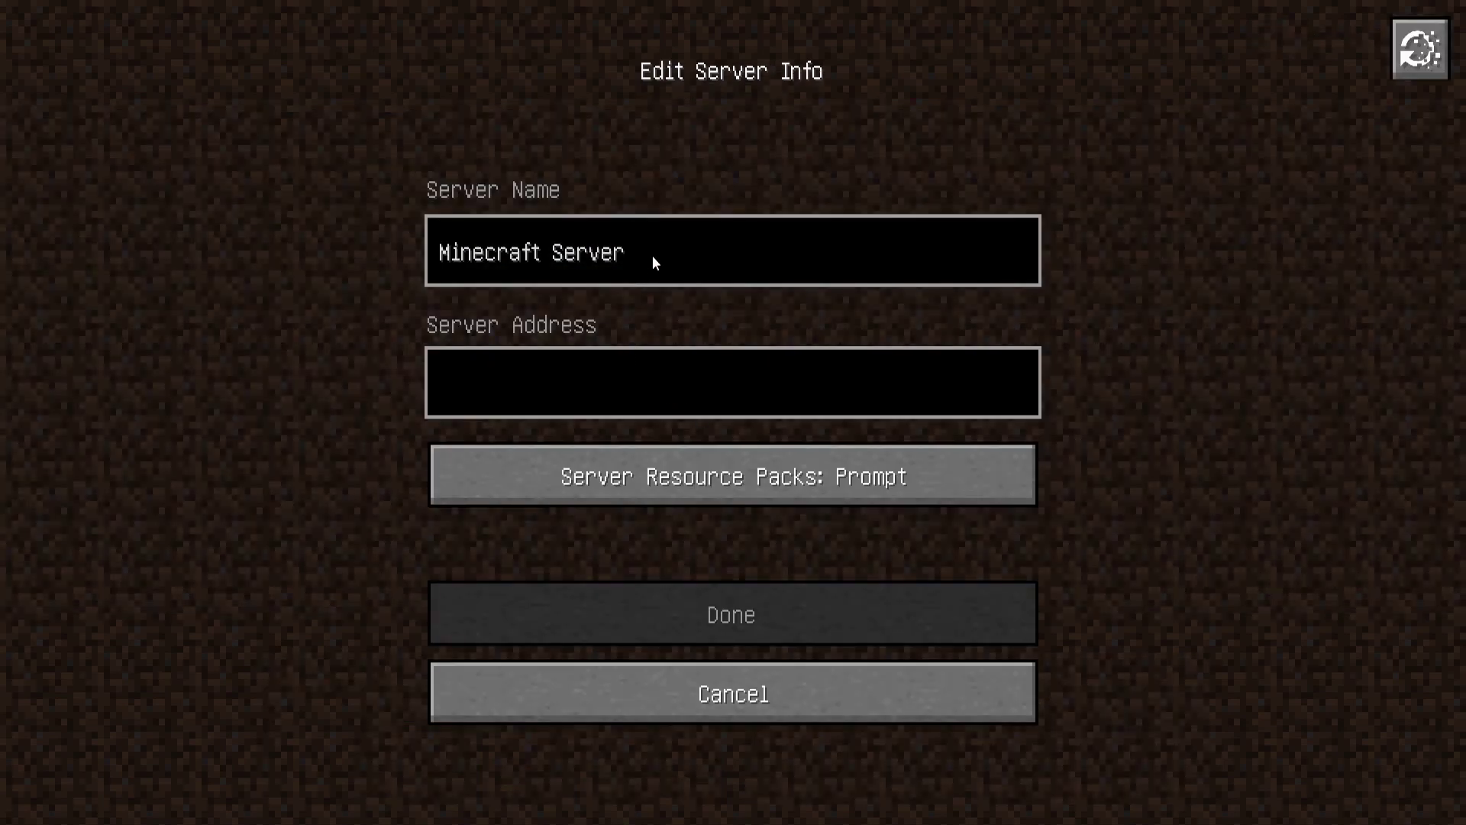
{"action": "left_click", "coordinate": [570, 357]}
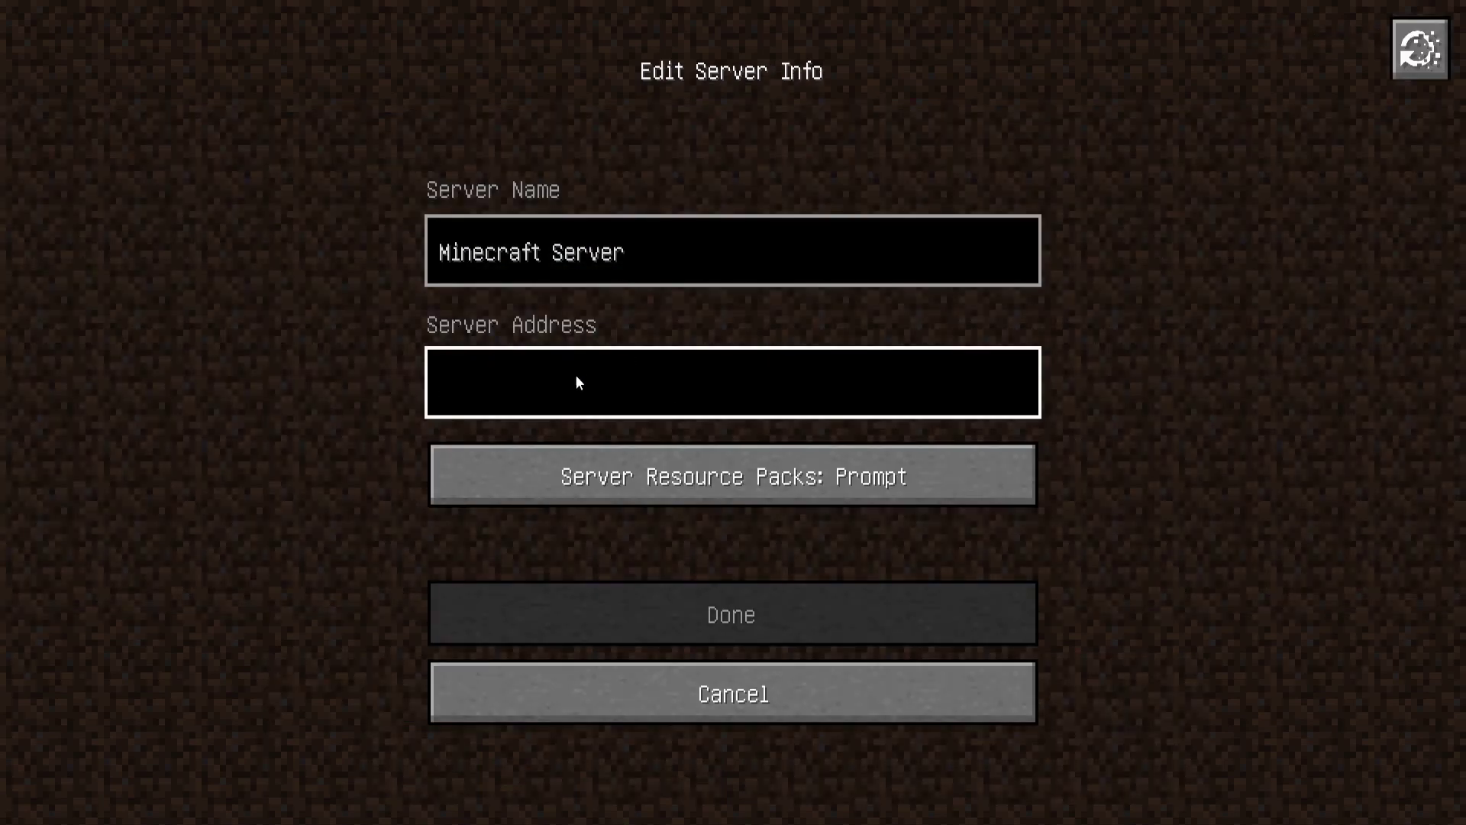
{"action": "key", "text": "ctrl+v"}
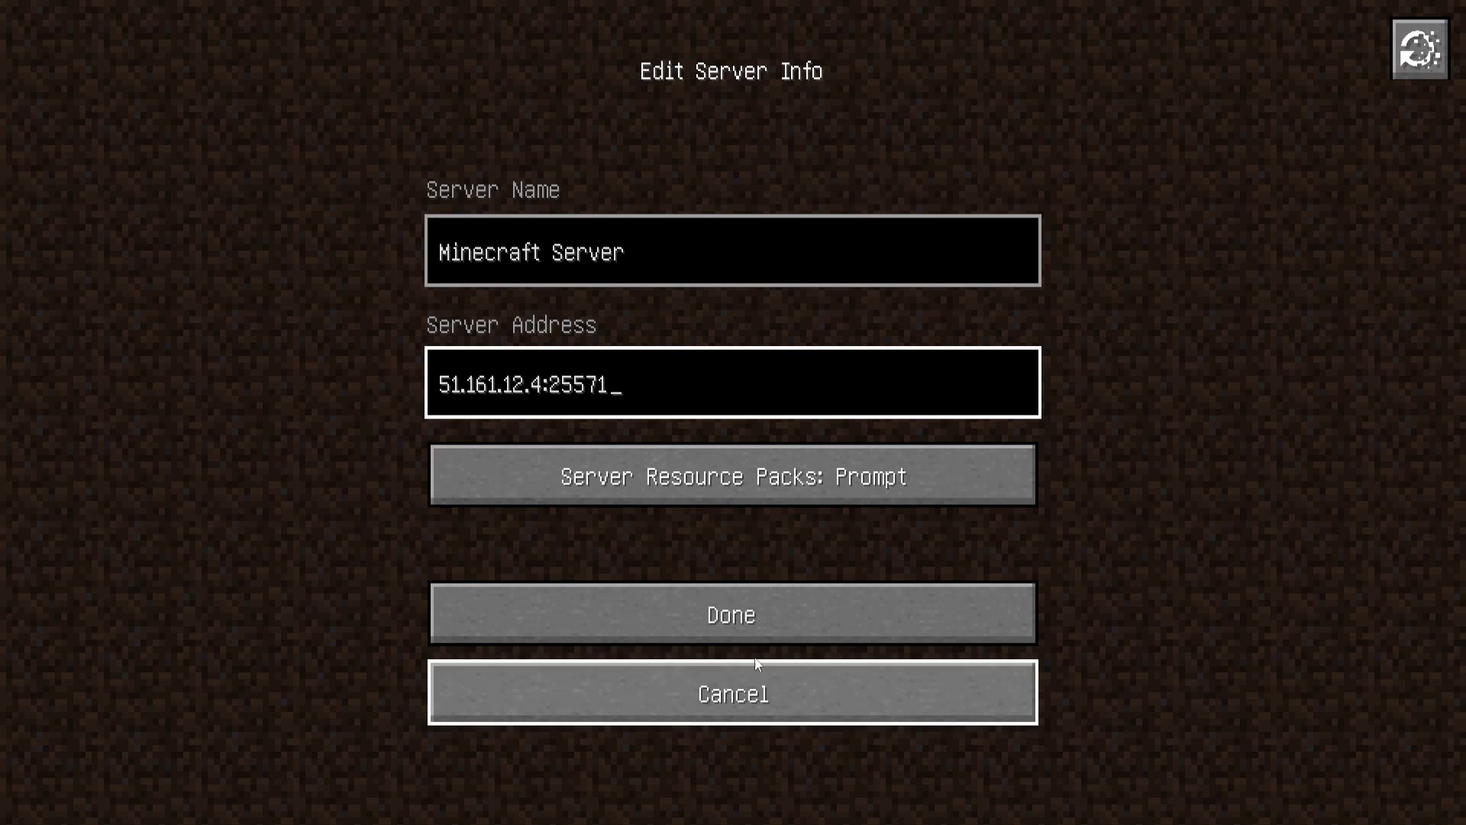
{"action": "left_click", "coordinate": [713, 620]}
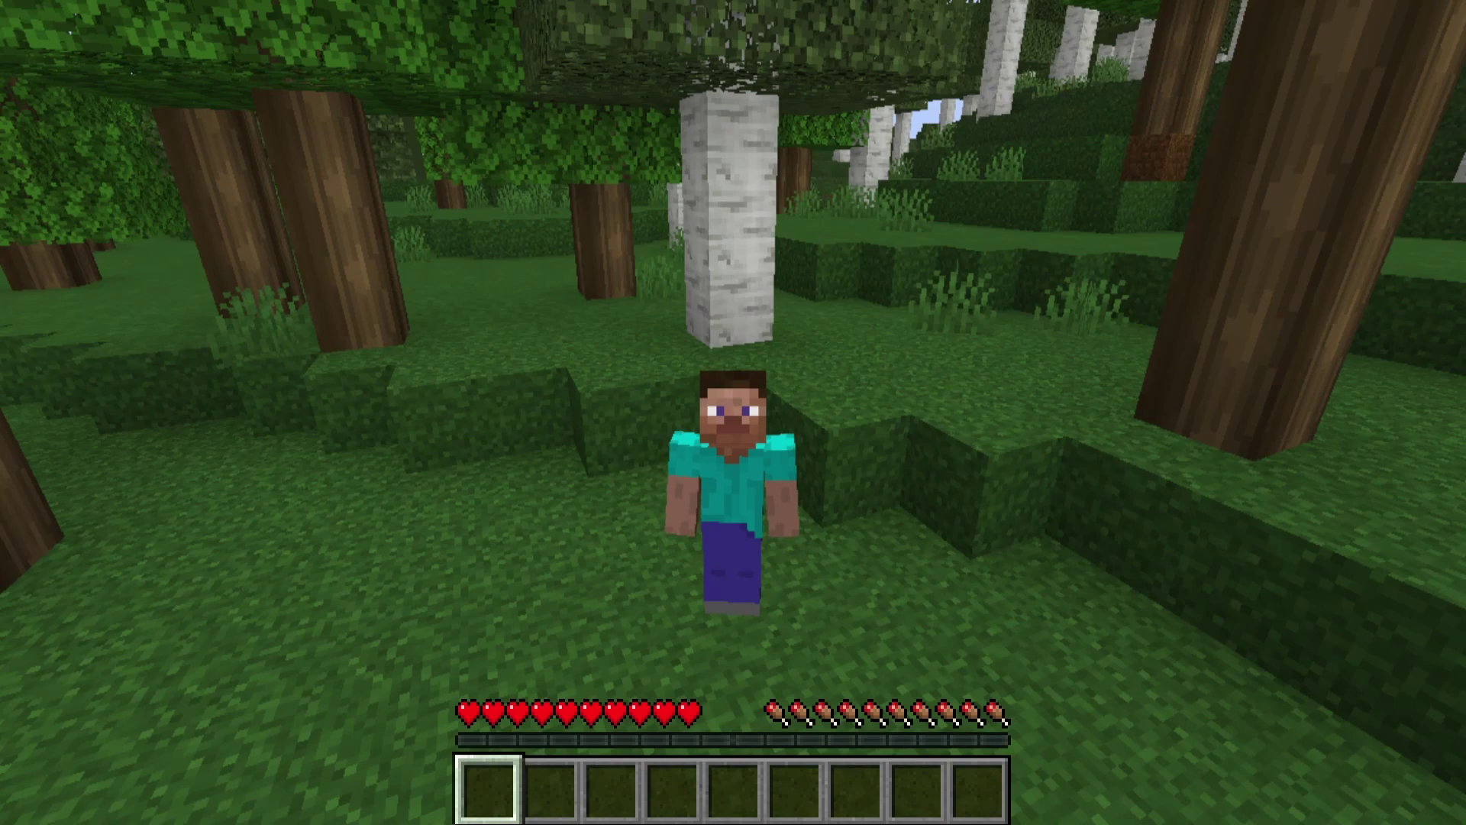
Walk the character forward through the forest with W
{"action": "key", "text": "w"}
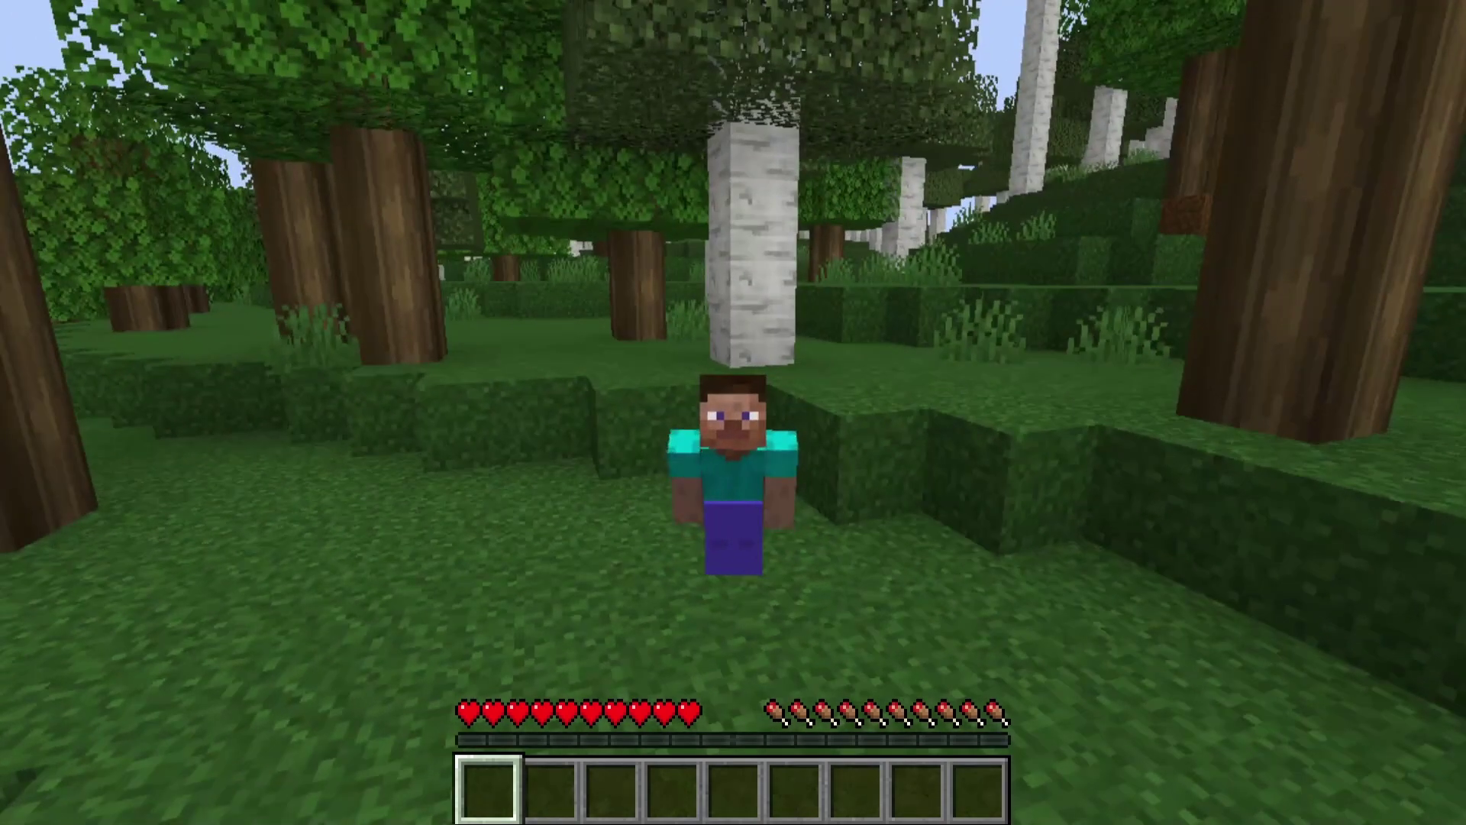